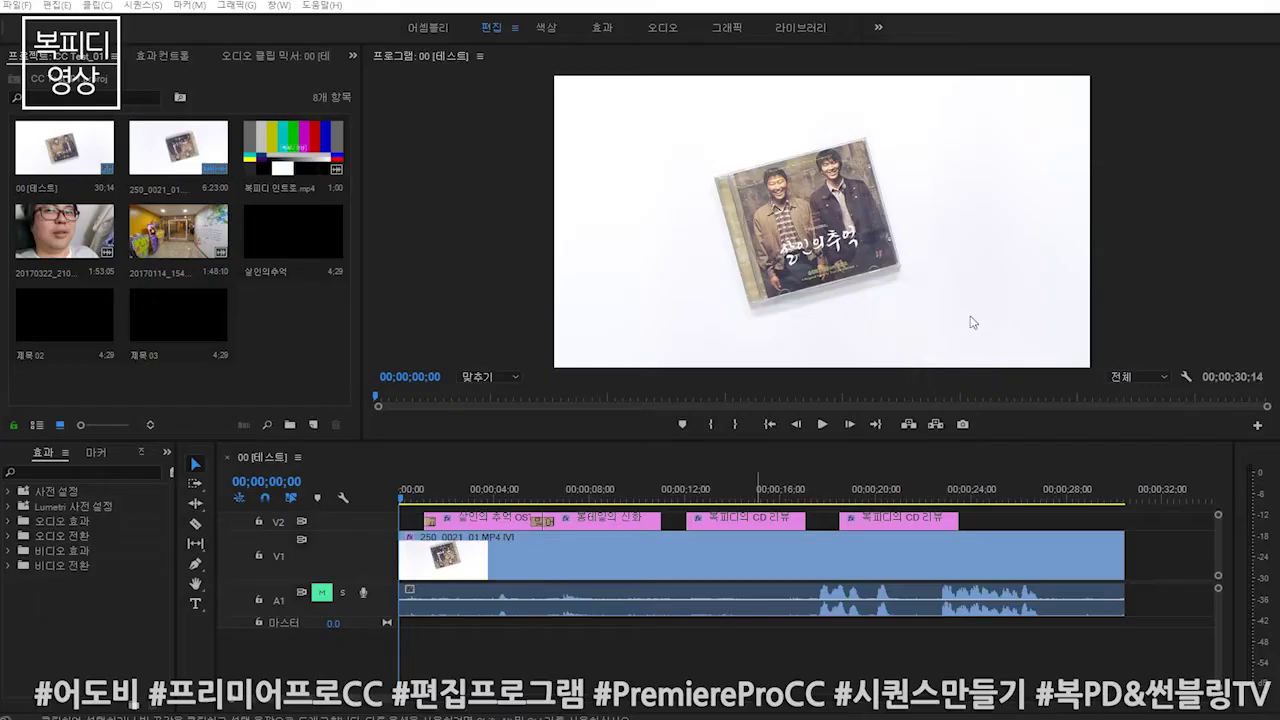
# Open the New Sequence dialog through the Project panel's New Item > Sequence.
pyautogui.click(18, 5)
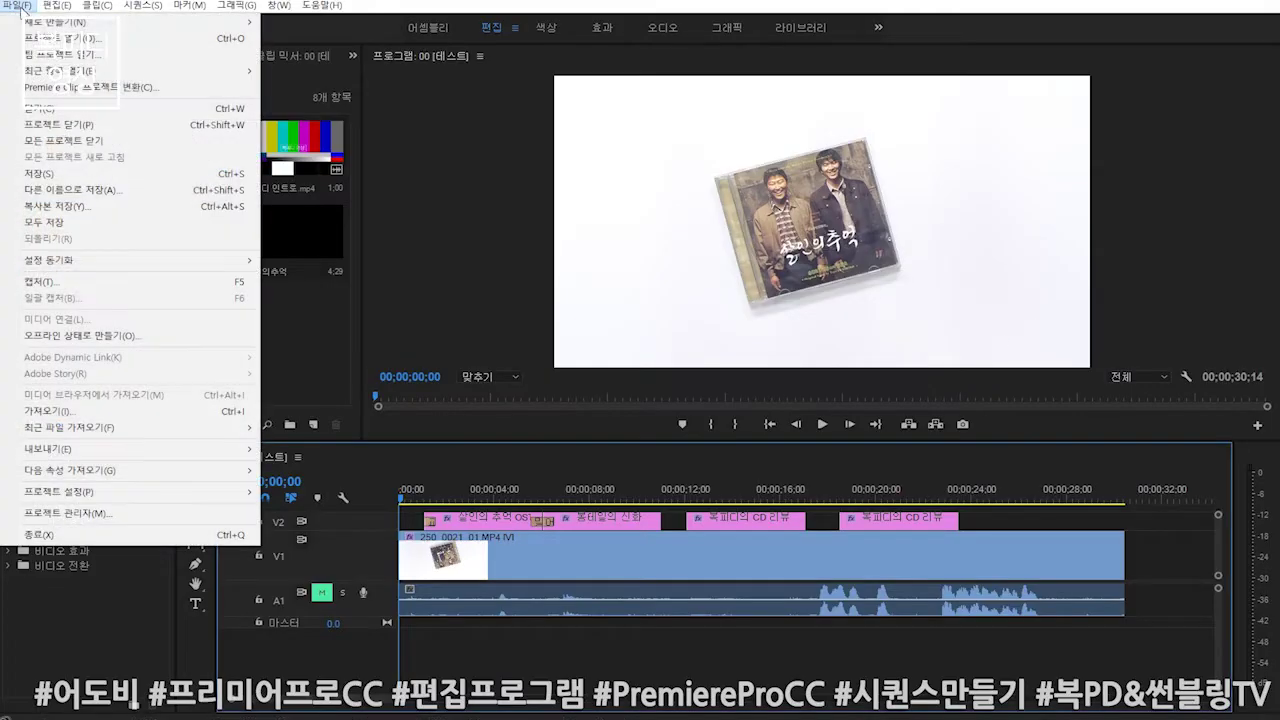
pyautogui.moveTo(45, 28)
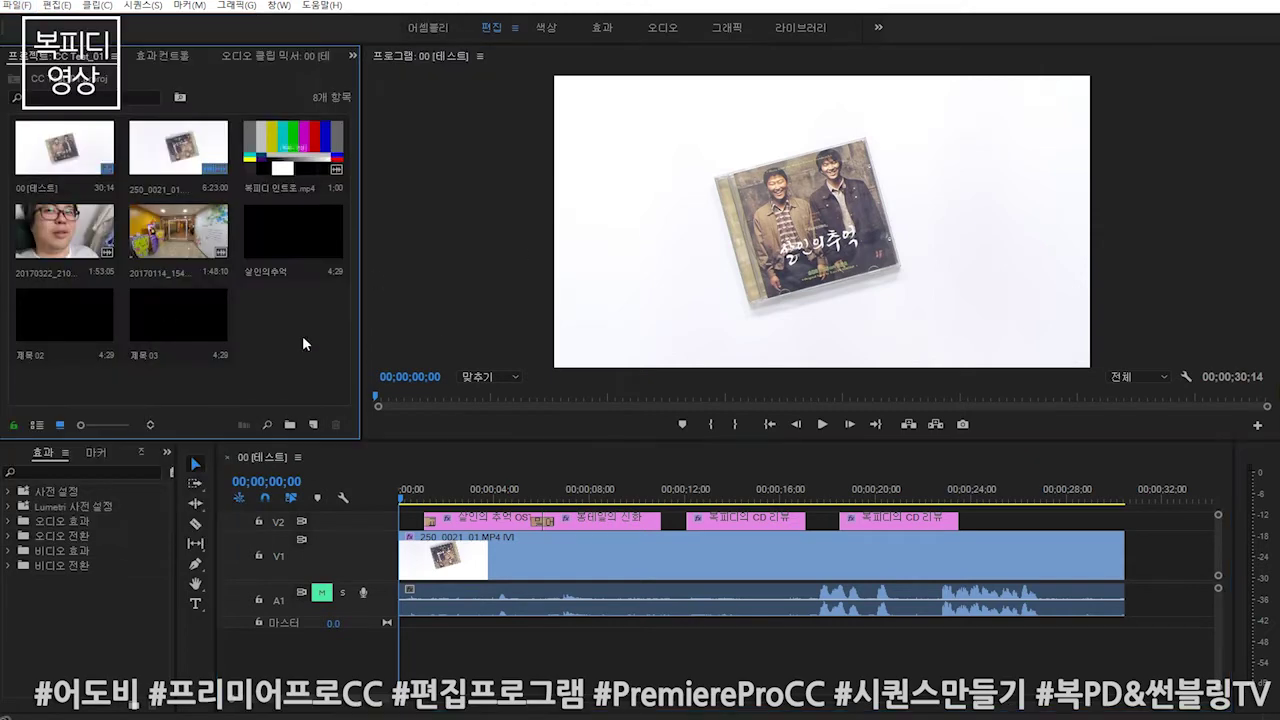
pyautogui.rightClick(302, 335)
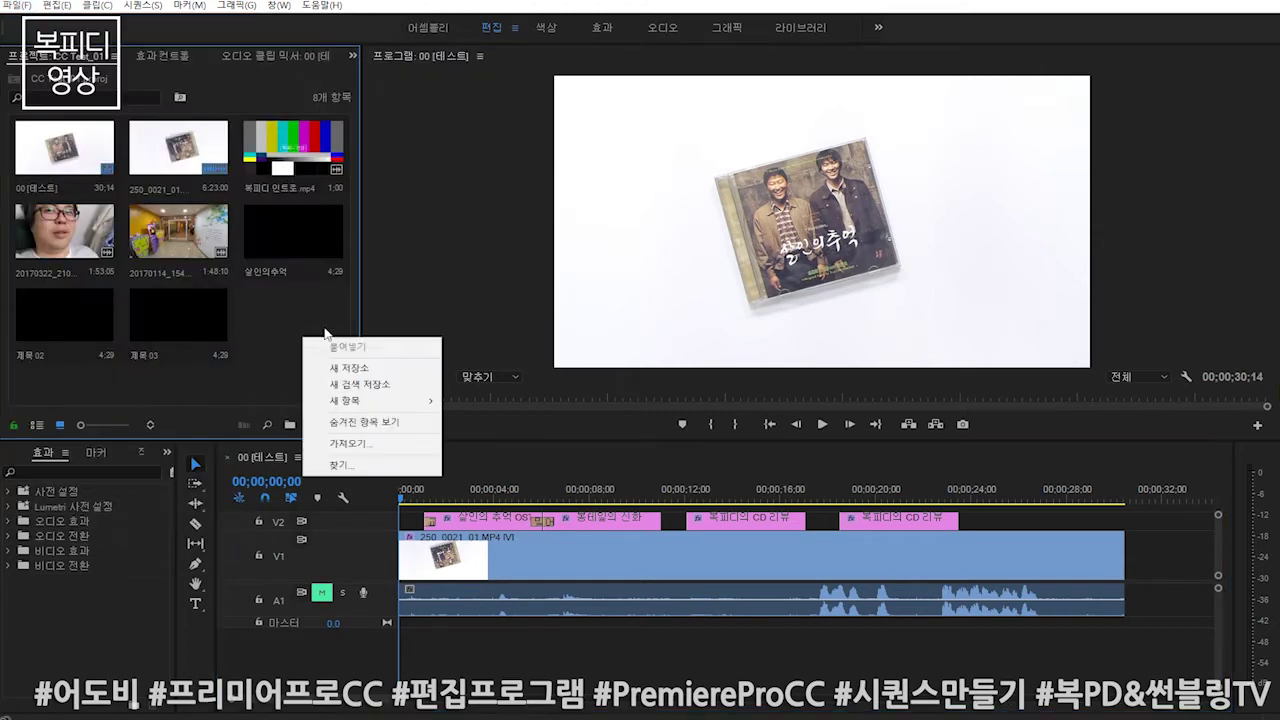
pyautogui.moveTo(378, 412)
pyautogui.click(480, 401)
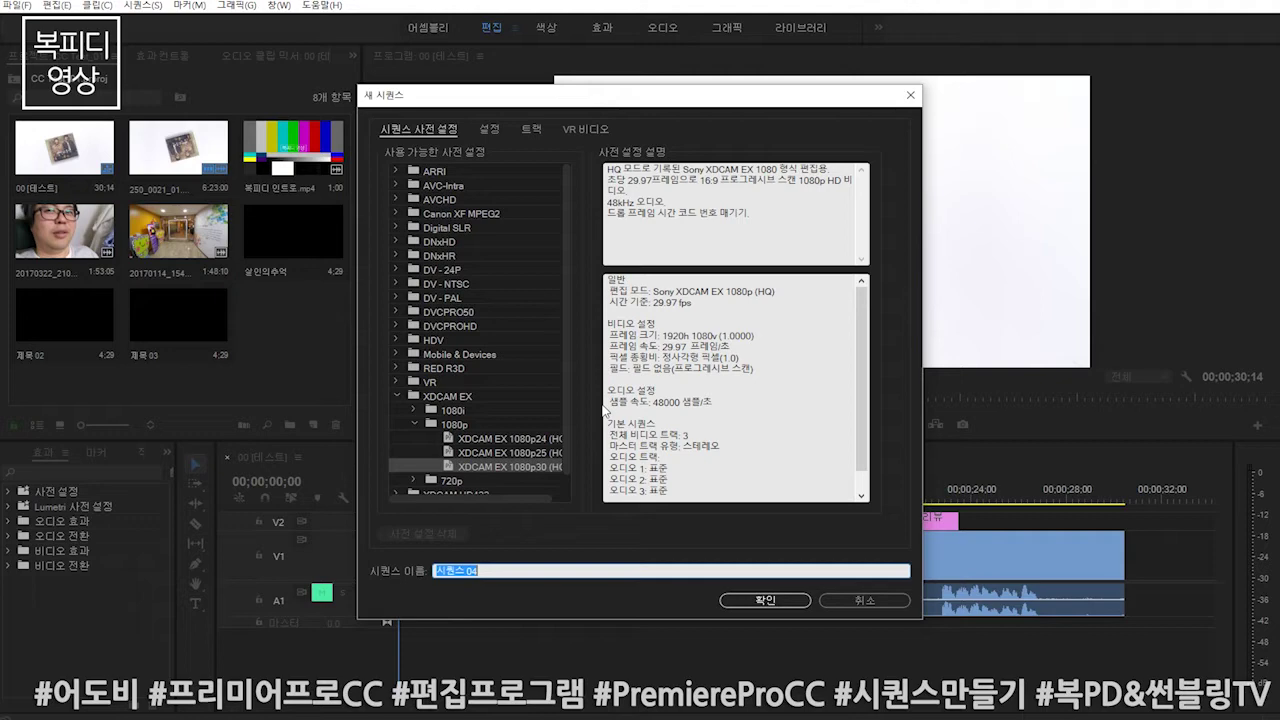
# Compare the XDCAM HD 1080i25 and 1080i30 preset settings.
pyautogui.click(396, 396)
pyautogui.click(397, 424)
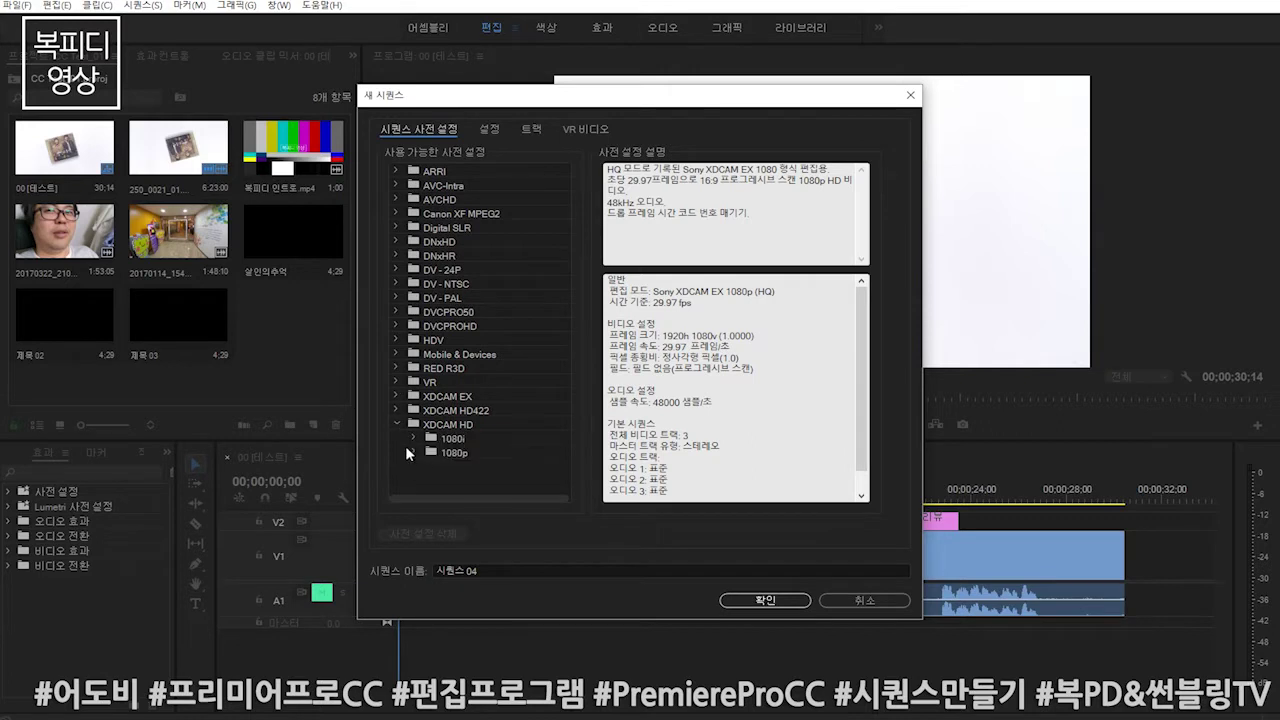
pyautogui.click(413, 439)
pyautogui.click(497, 454)
pyautogui.click(507, 466)
pyautogui.click(512, 453)
pyautogui.click(397, 424)
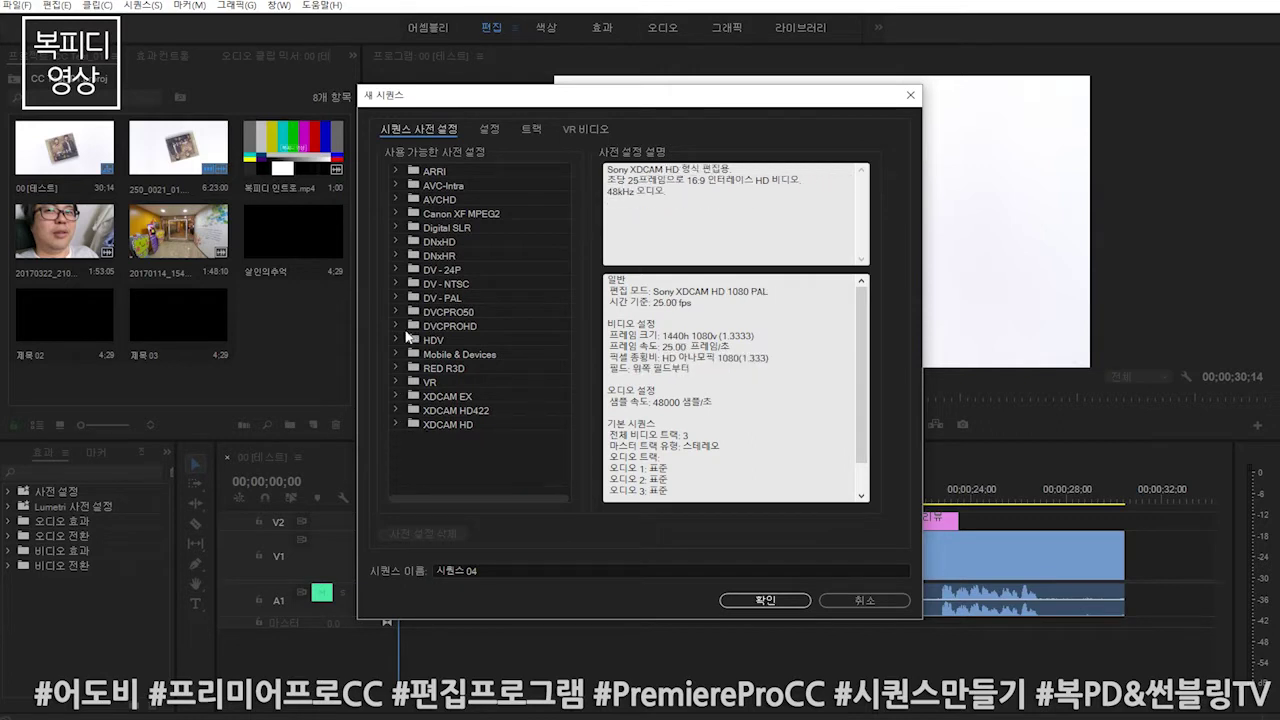
# Check the HDV 1080p30, 1080p25, 720p24 and 1080i30 presets and the VR group.
pyautogui.click(395, 340)
pyautogui.click(479, 411)
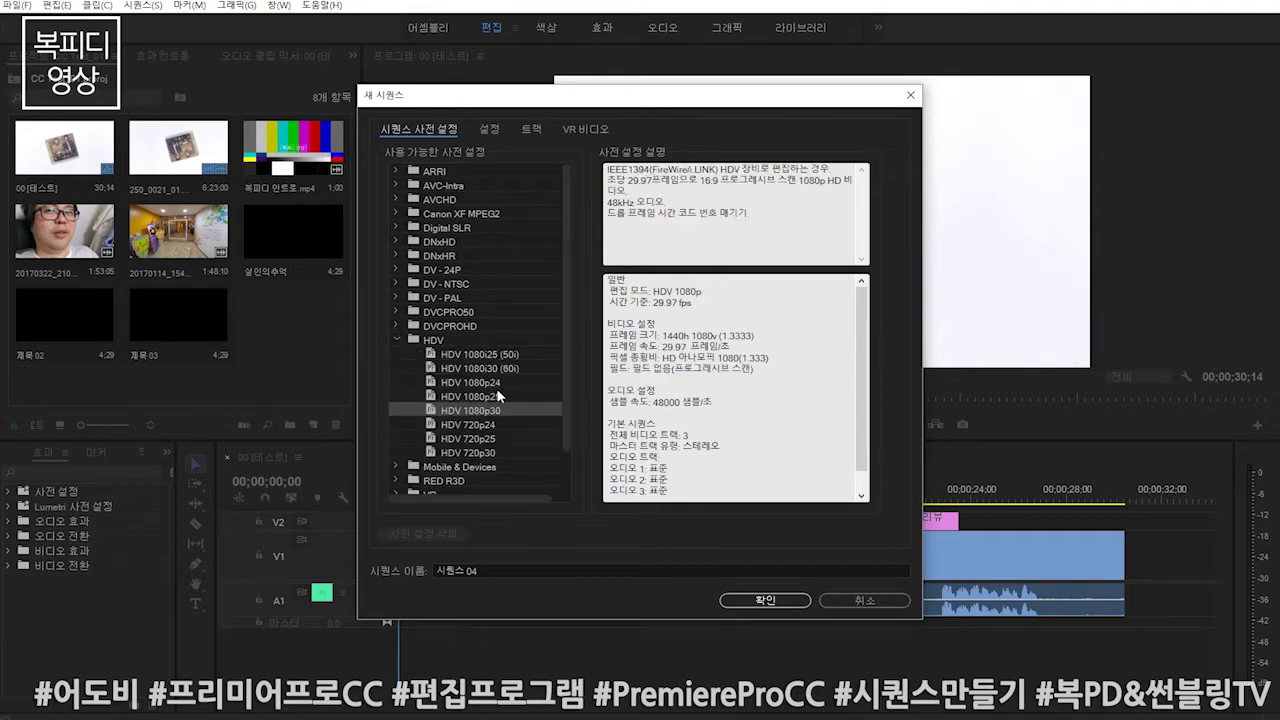
pyautogui.click(485, 397)
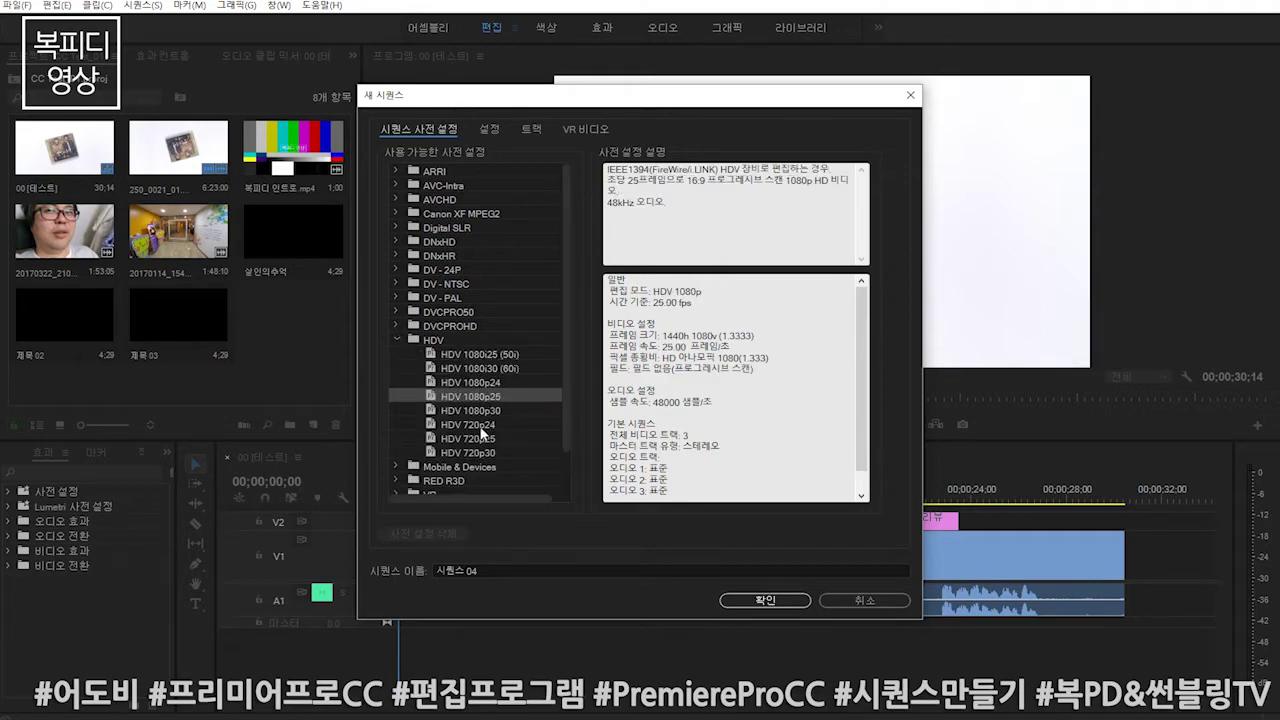
pyautogui.click(489, 425)
pyautogui.click(480, 368)
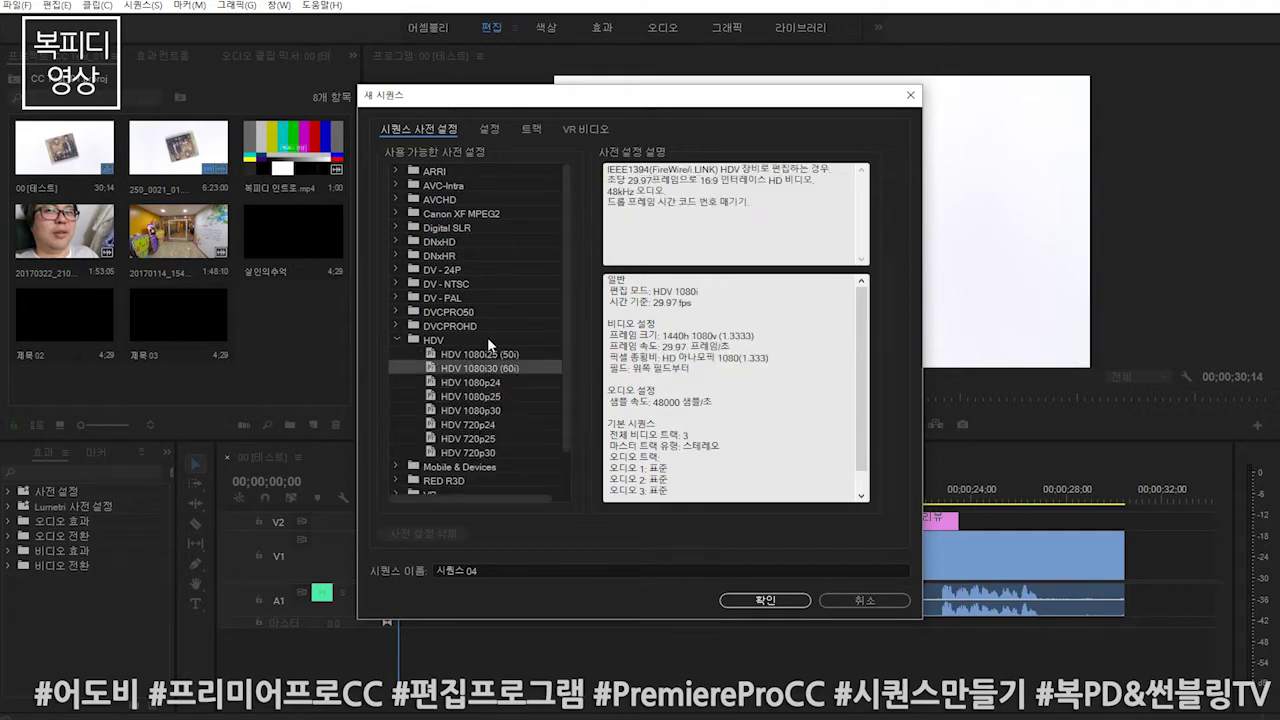
pyautogui.click(396, 338)
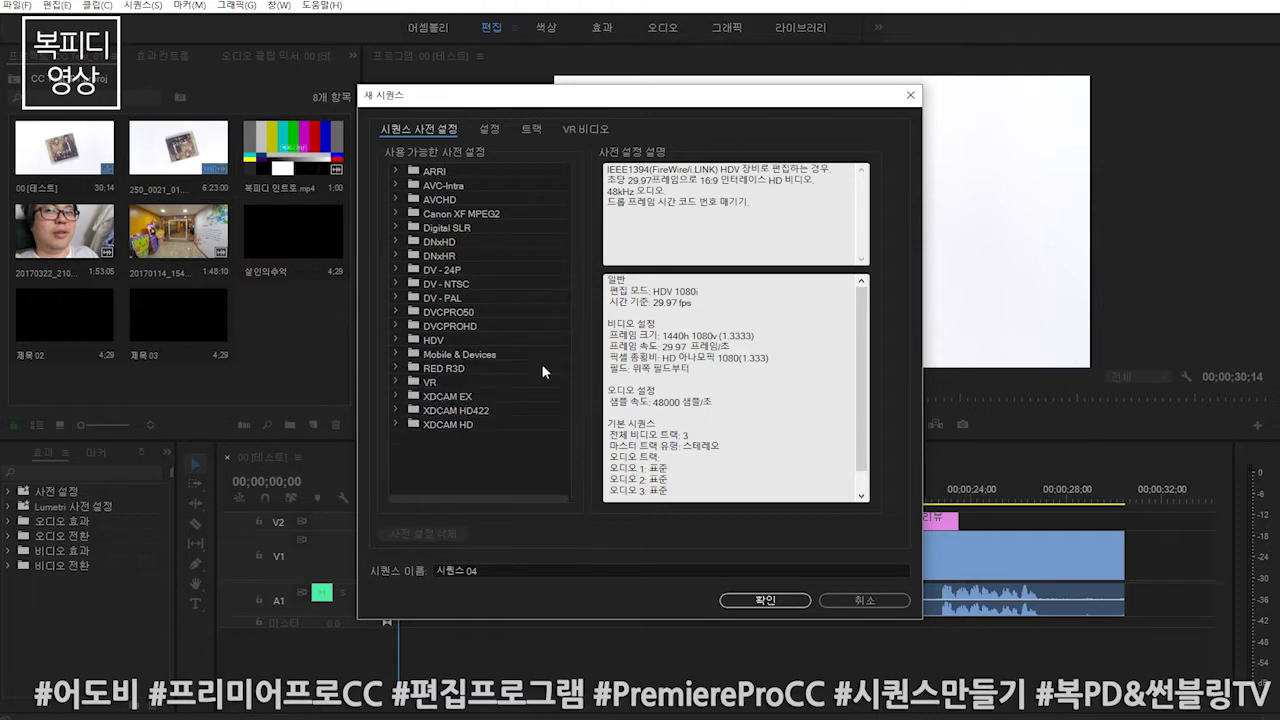
pyautogui.click(396, 382)
pyautogui.click(396, 382)
# Revisit XDCAM HD, then select the XDCAM EX 1080p30 preset.
pyautogui.click(397, 424)
pyautogui.click(415, 438)
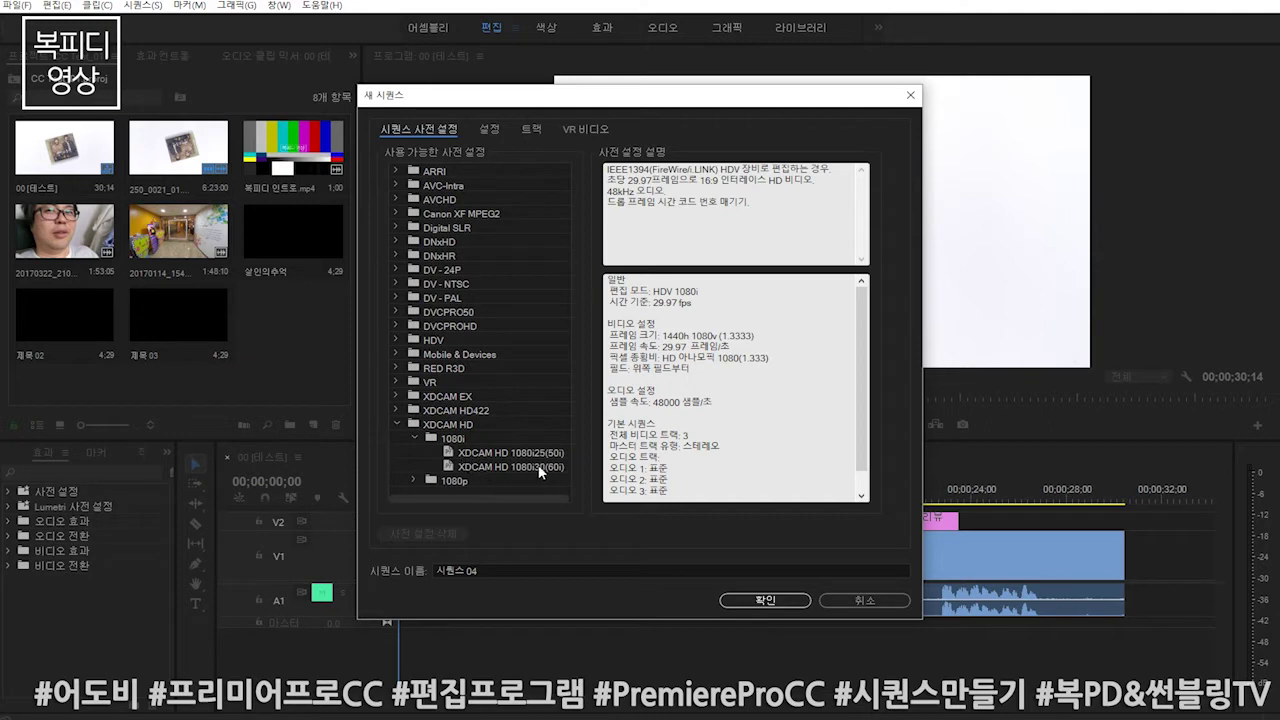
pyautogui.click(396, 424)
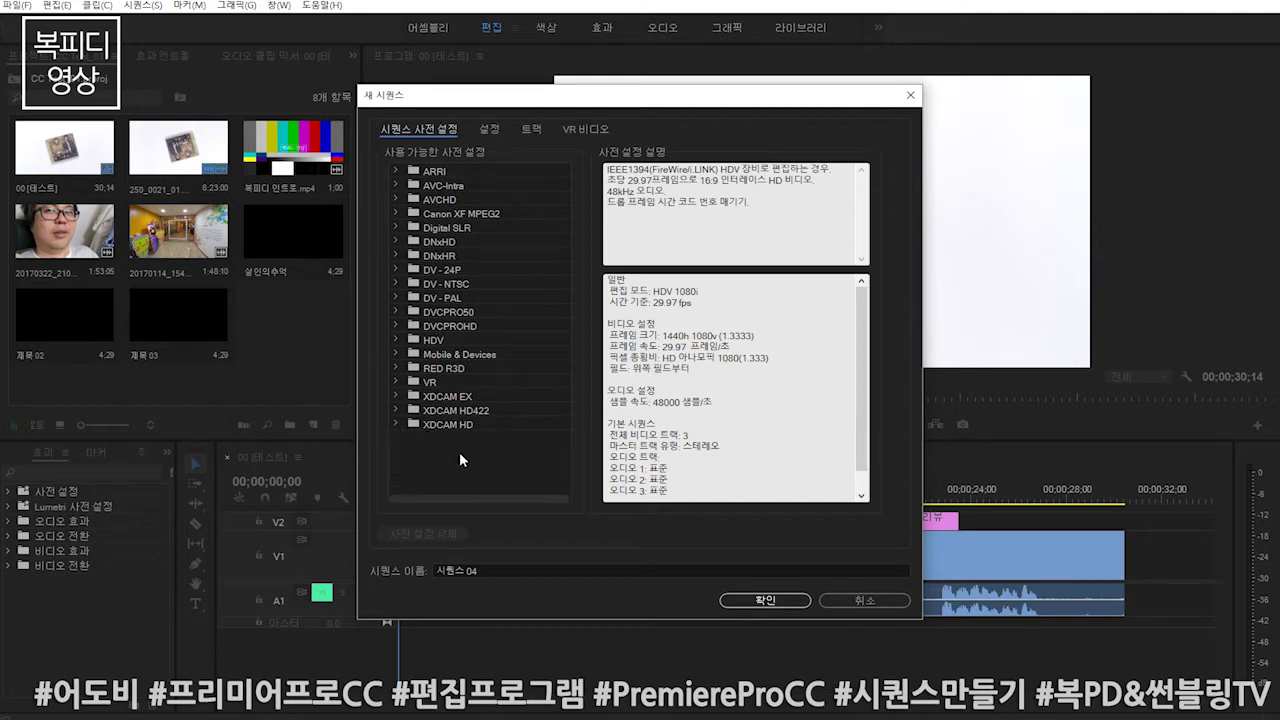
pyautogui.click(397, 395)
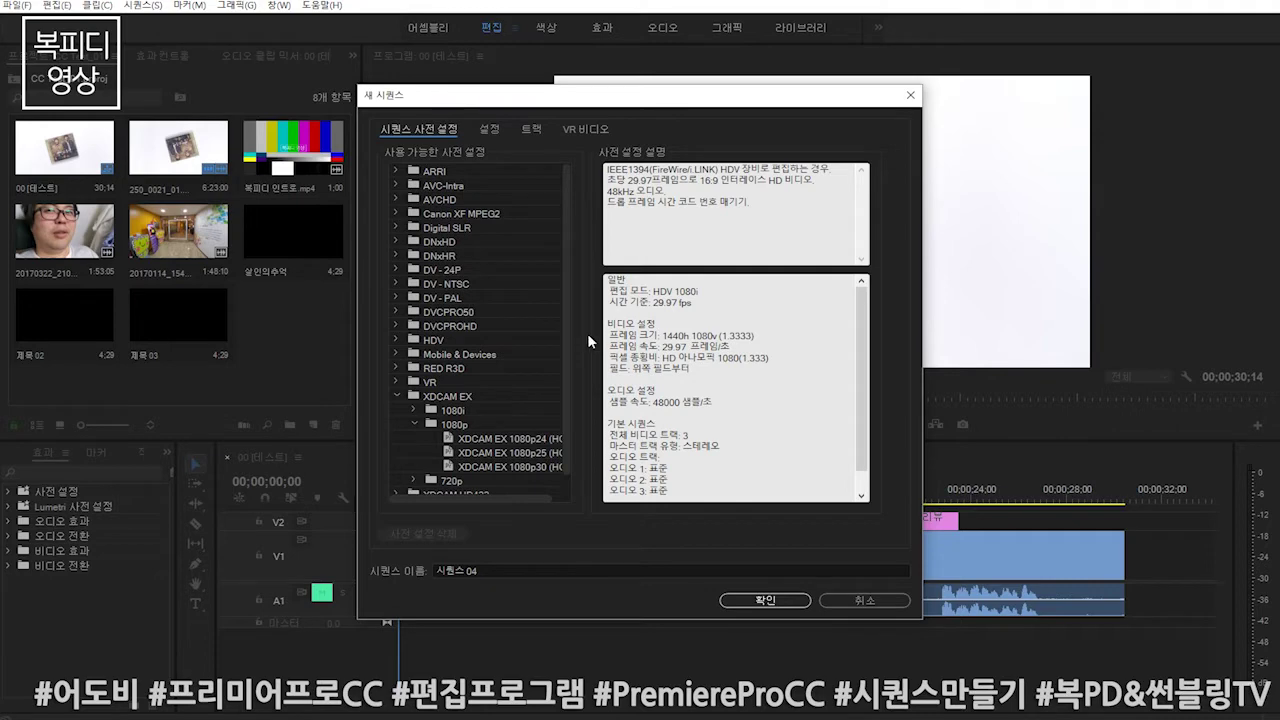
pyautogui.scroll(-1, 525, 394)
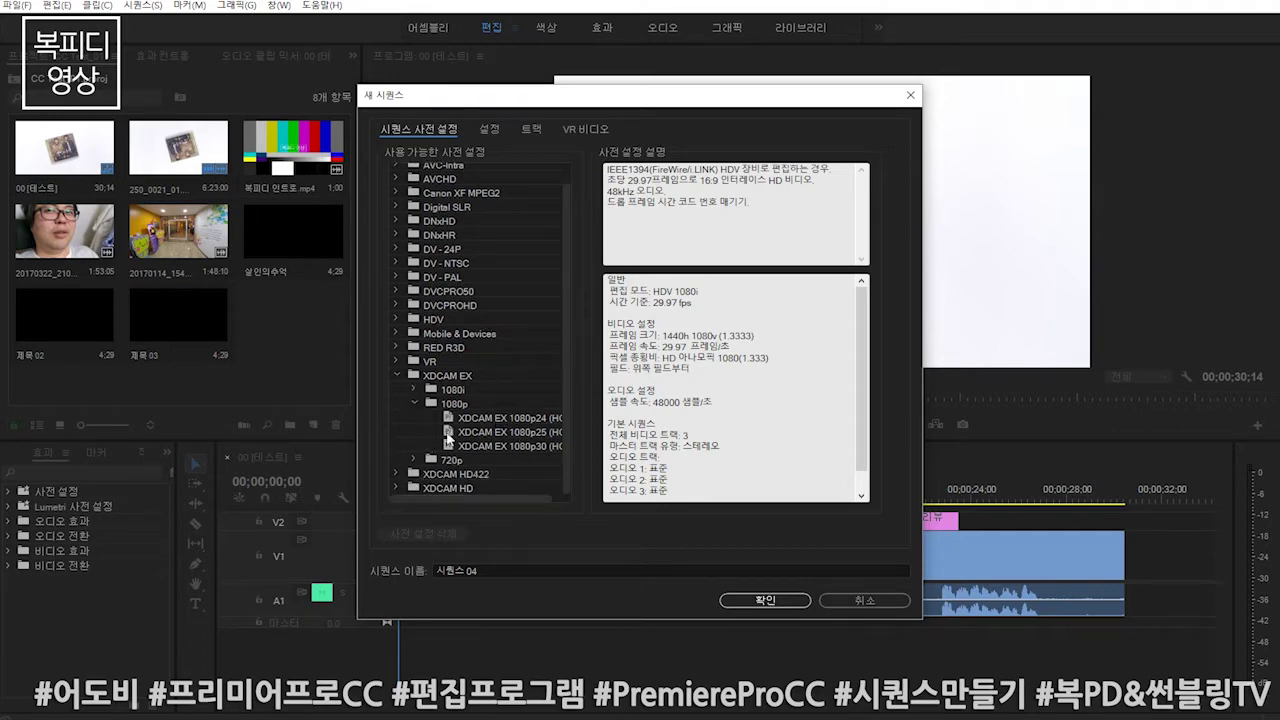
pyautogui.click(495, 445)
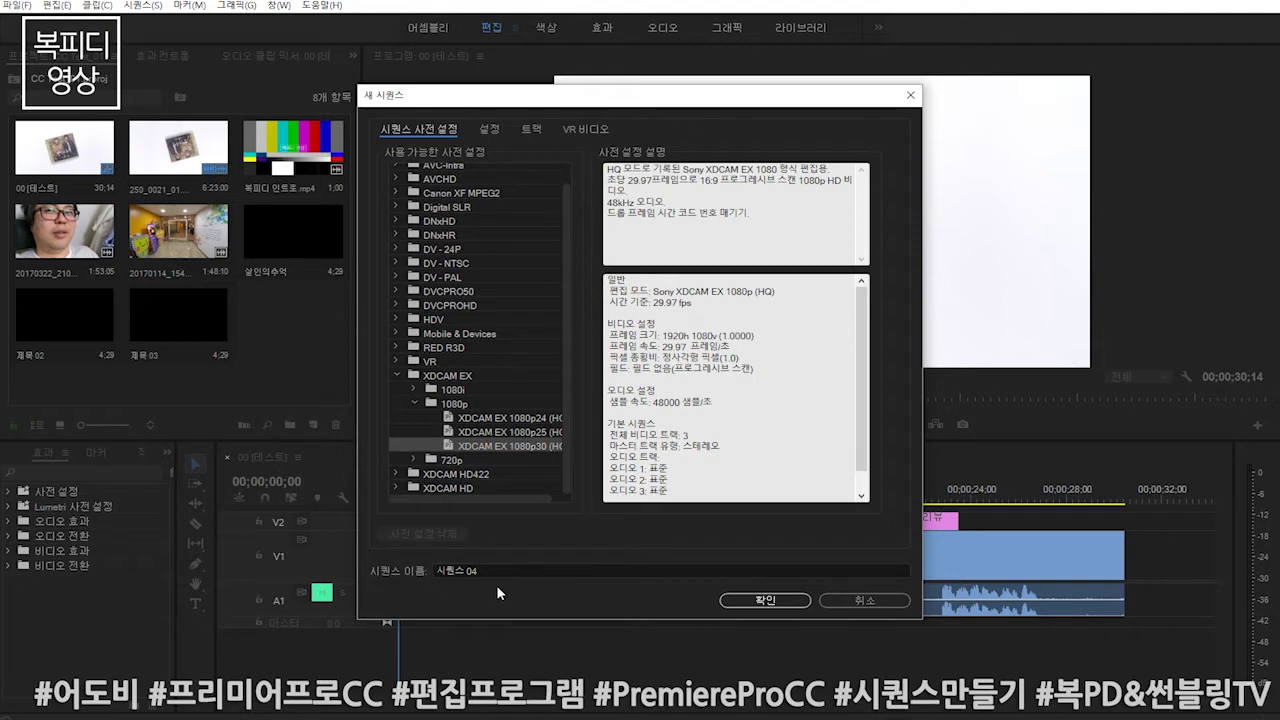
# Rename the sequence to '시퀀스 test' and create it.
pyautogui.moveTo(495, 570); pyautogui.dragTo(344, 570)
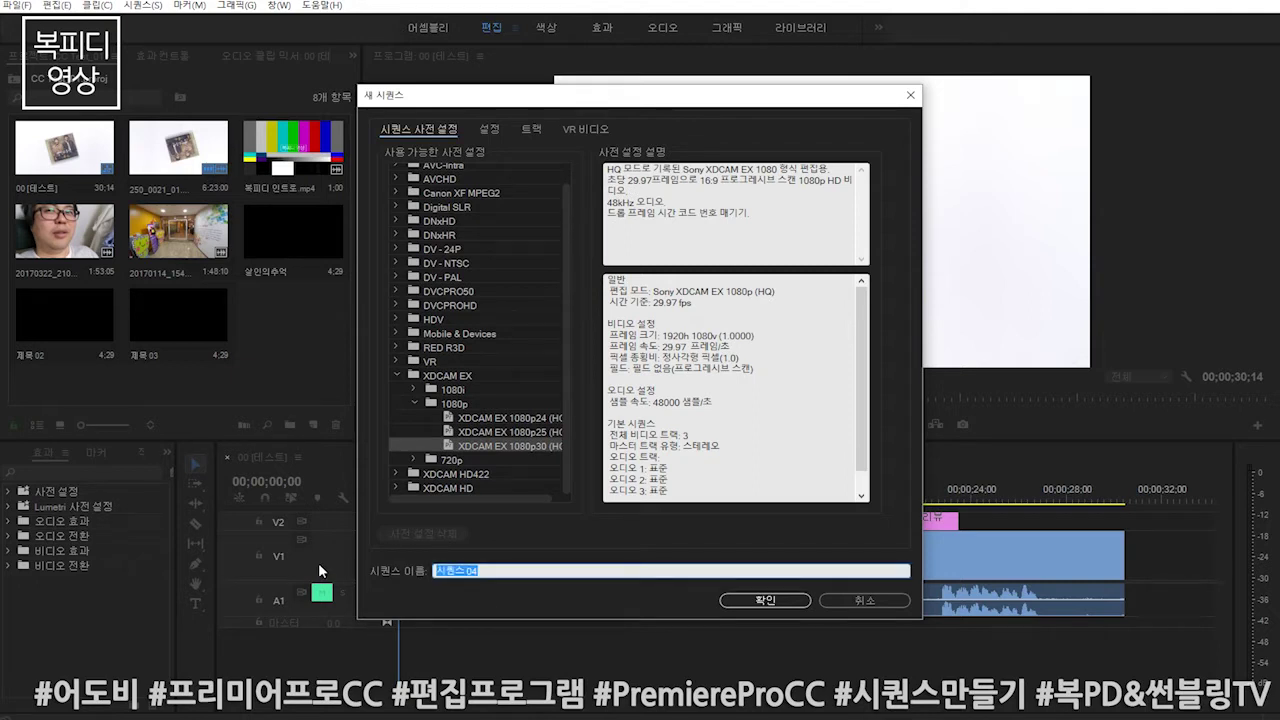
pyautogui.press('End')
pyautogui.press('BackSpace')
pyautogui.press('BackSpace')
pyautogui.write('xptm')
pyautogui.press('BackSpace')
pyautogui.press('BackSpace')
pyautogui.press('BackSpace')
pyautogui.press('BackSpace')
pyautogui.write('es')
pyautogui.press('Return')
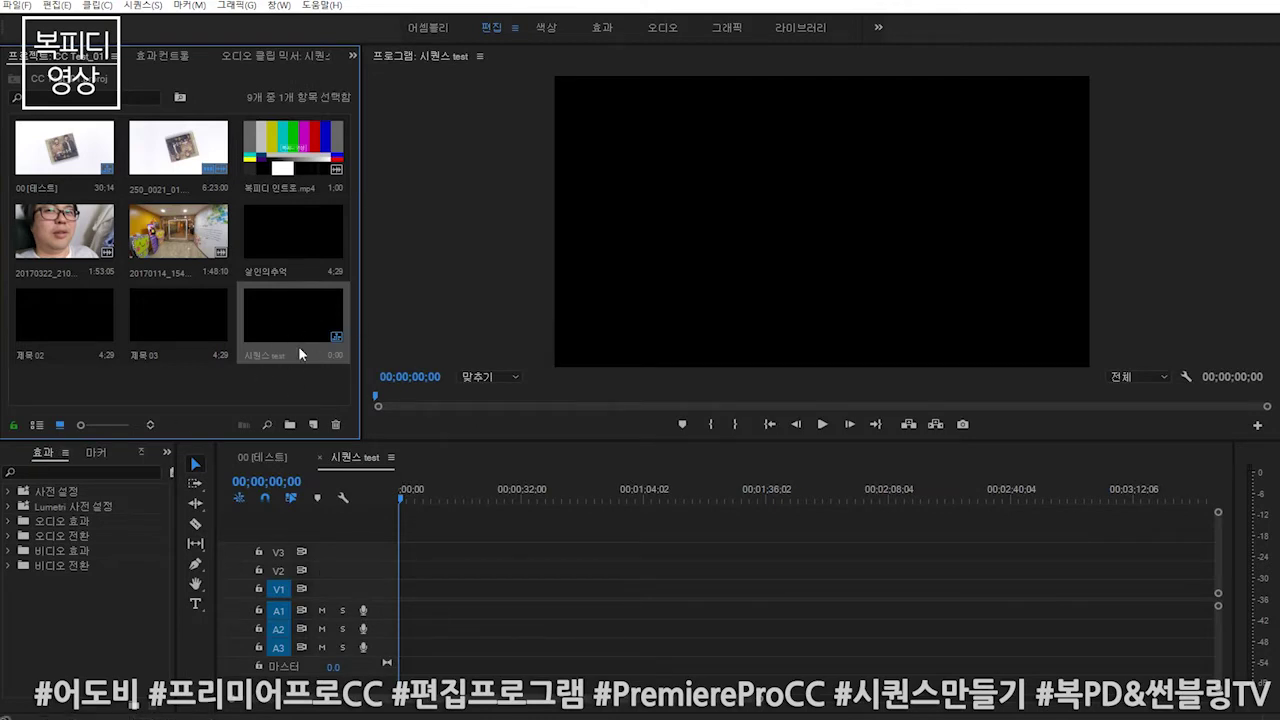
# Place the 20170322 clip at the sequence start, scrub through it and mute A1.
pyautogui.moveTo(298, 346)
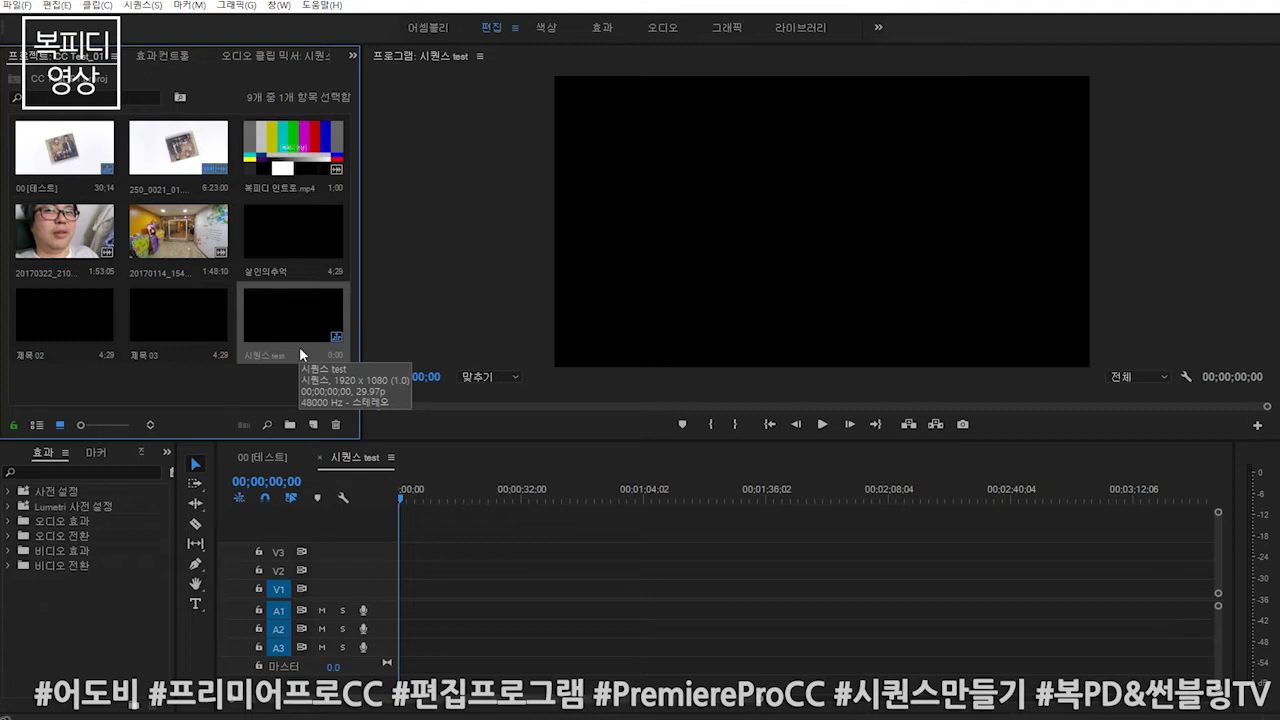
pyautogui.click(69, 268)
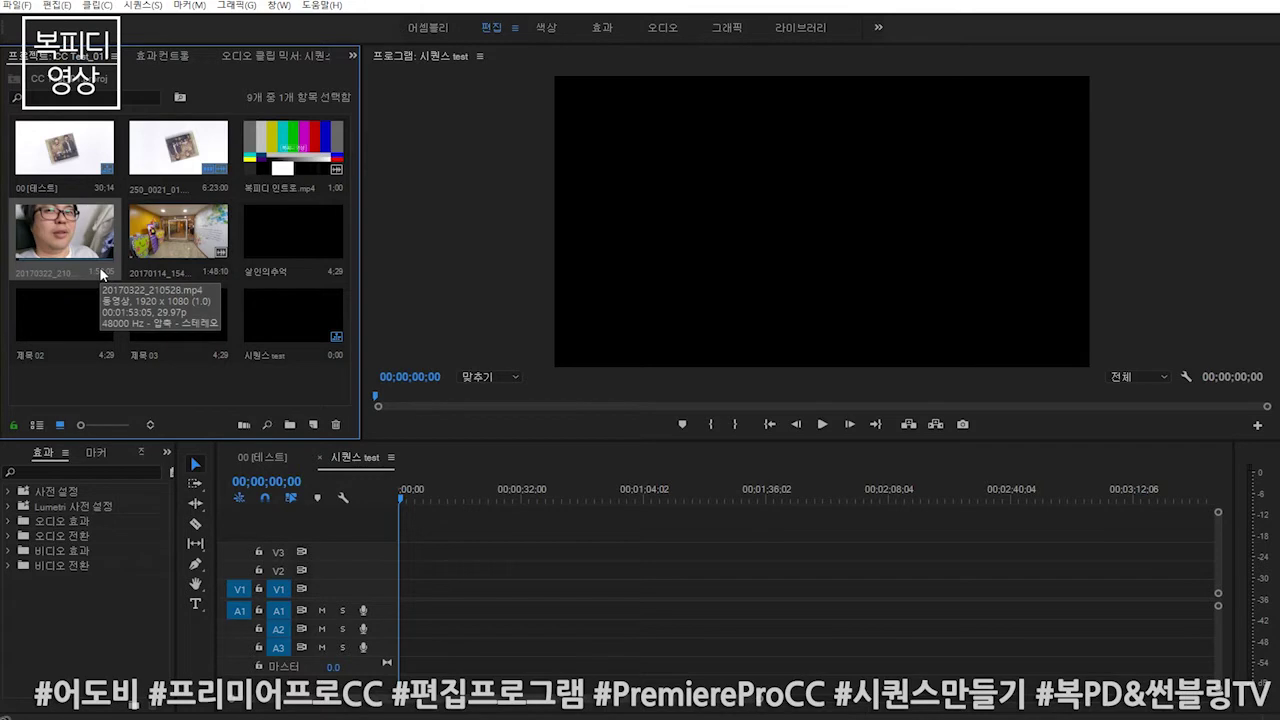
pyautogui.moveTo(100, 273); pyautogui.dragTo(364, 618)
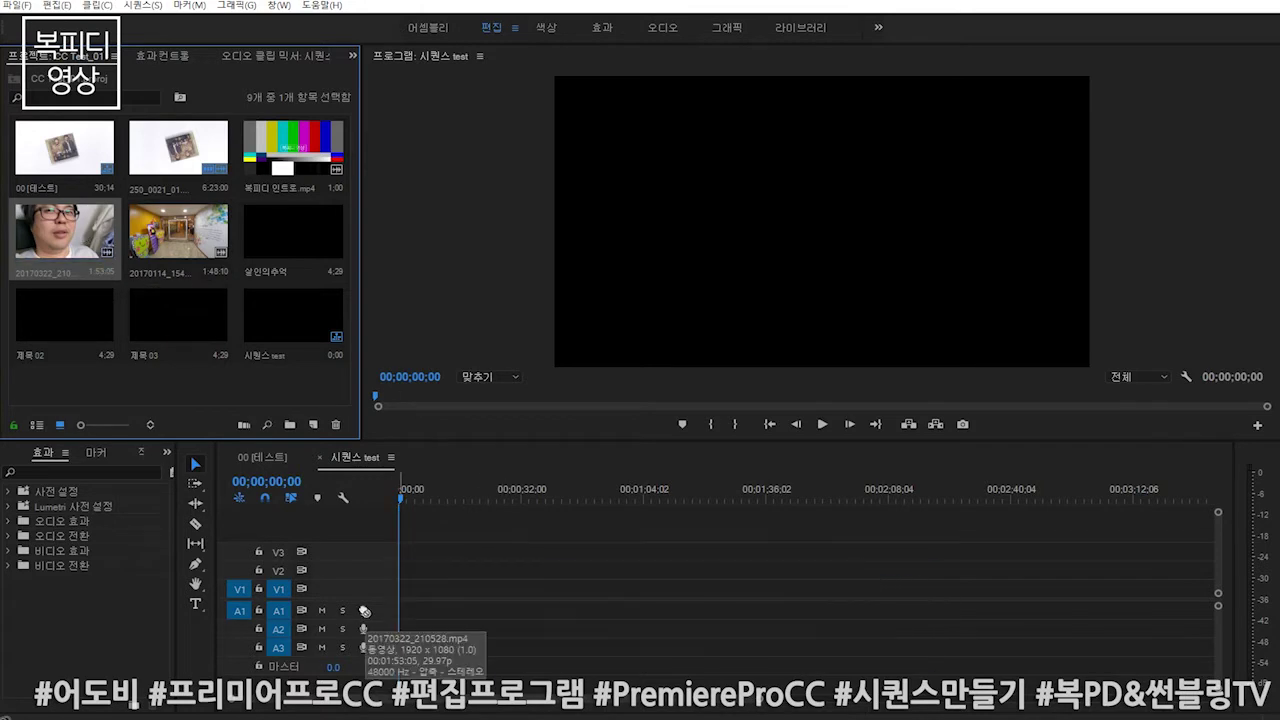
pyautogui.moveTo(516, 498); pyautogui.dragTo(633, 518)
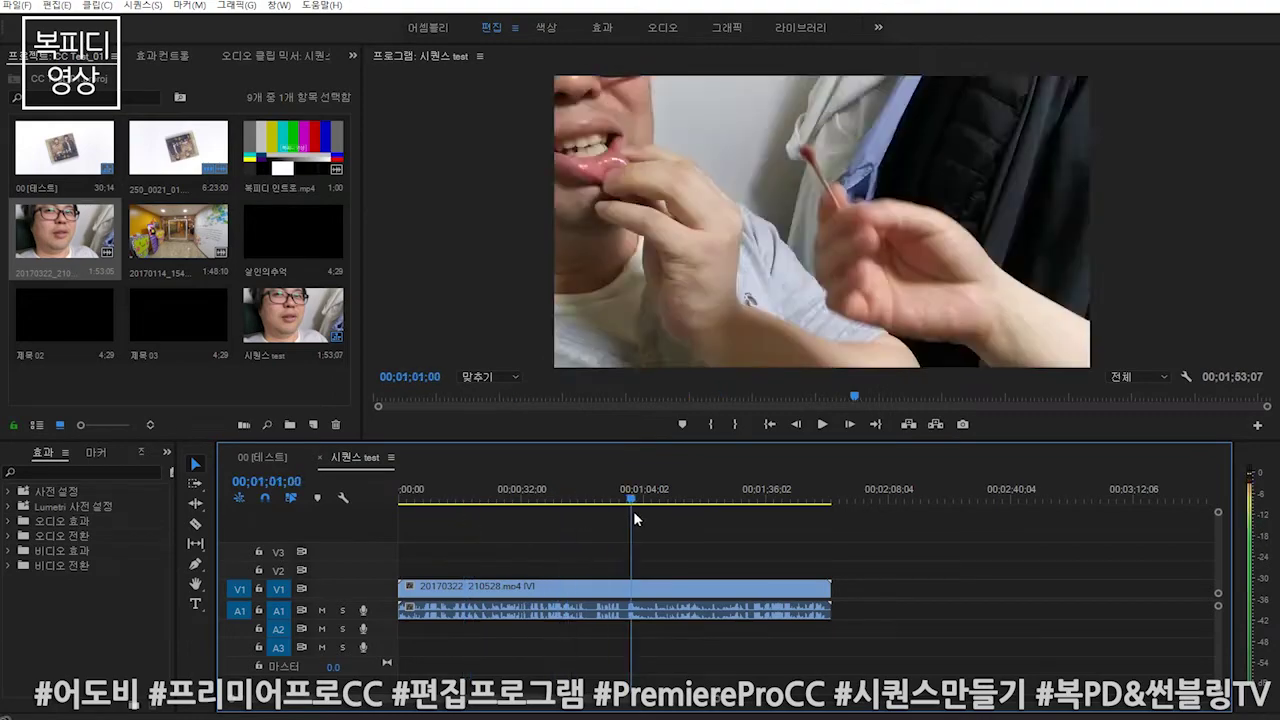
pyautogui.click(321, 610)
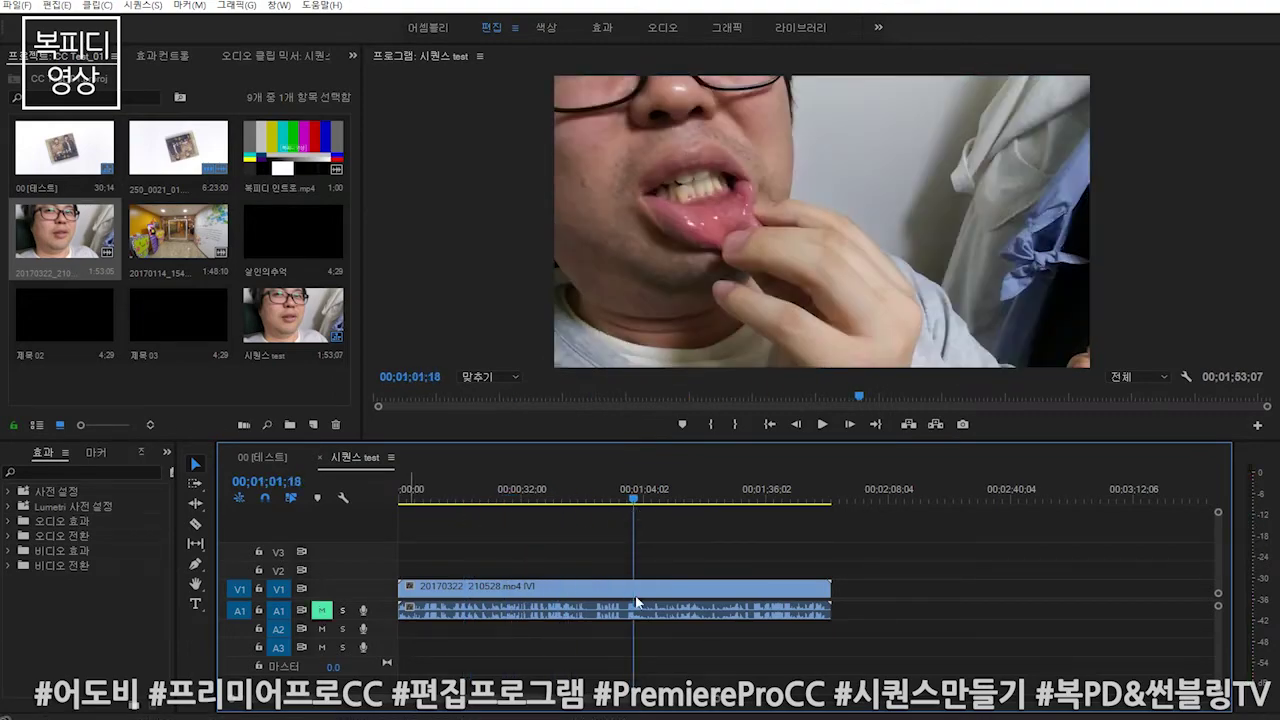
pyautogui.moveTo(700, 490)
pyautogui.mouseDown()
pyautogui.moveTo(693, 550)
pyautogui.moveTo(555, 572)
pyautogui.moveTo(588, 565)
pyautogui.mouseUp()
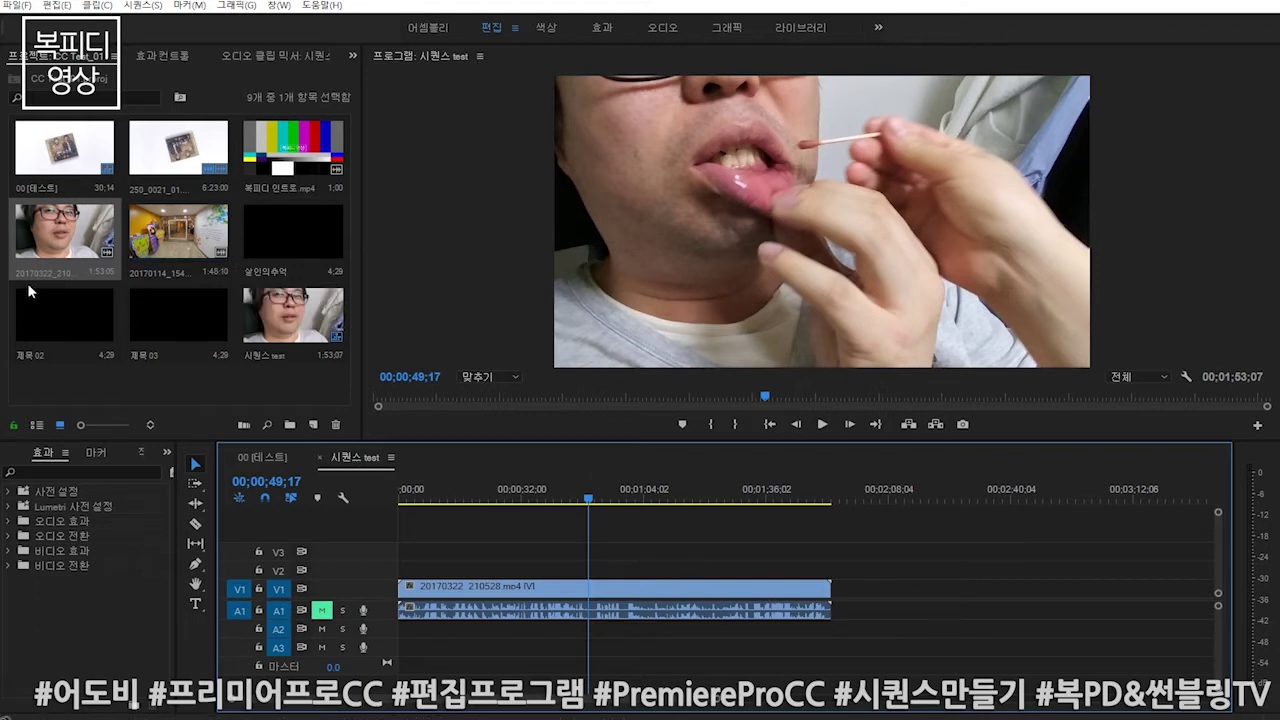
# Delete the placed clips and drag the 20170114 clip into the sequence.
pyautogui.moveTo(658, 542); pyautogui.dragTo(828, 697)
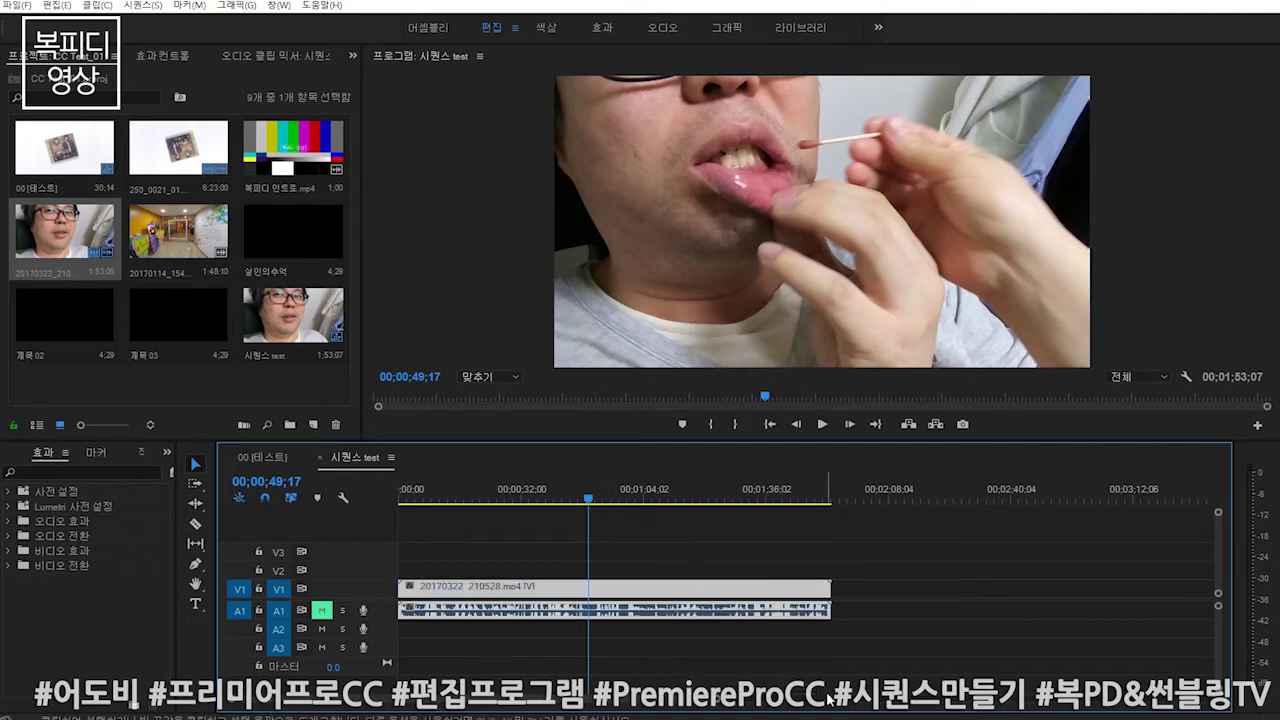
pyautogui.press('Delete')
pyautogui.moveTo(195, 242)
pyautogui.mouseDown()
pyautogui.moveTo(385, 637)
pyautogui.moveTo(395, 588)
pyautogui.mouseUp()
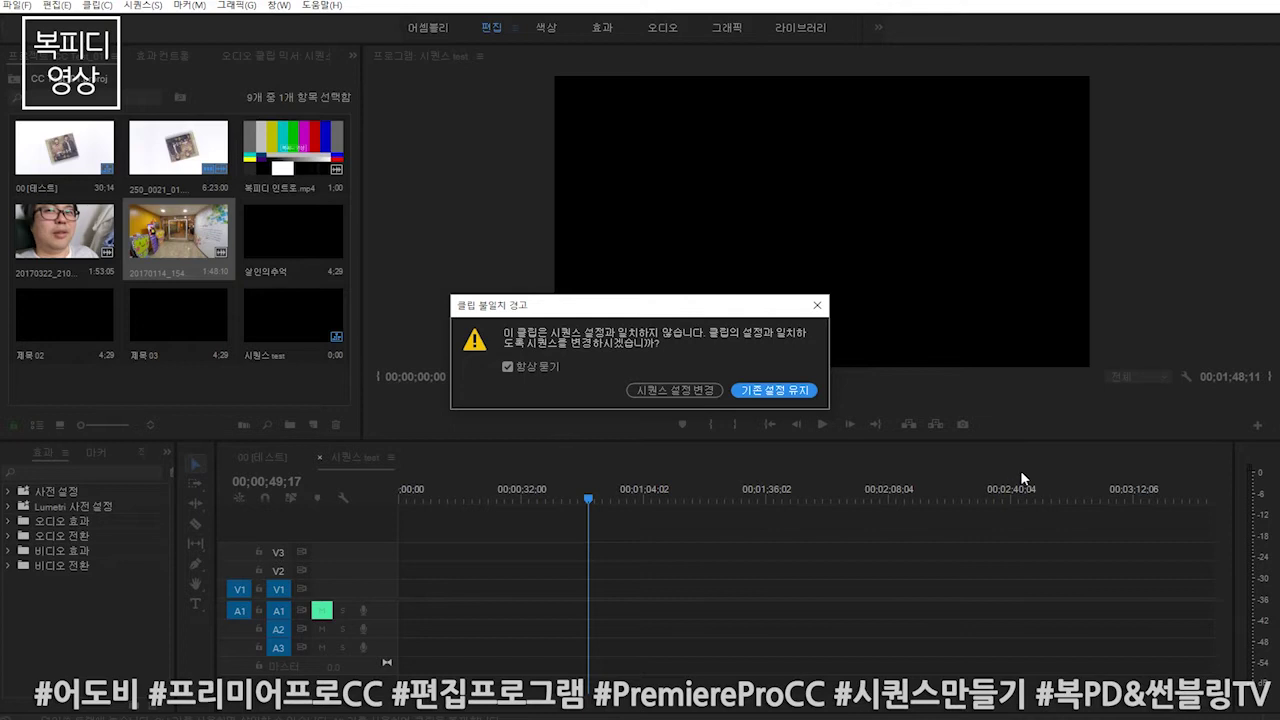
# Keep the existing sequence settings for the 20170114 clip and park the playhead at 00;00;23;11.
pyautogui.click(790, 396)
pyautogui.moveTo(556, 500)
pyautogui.mouseDown()
pyautogui.moveTo(473, 508)
pyautogui.moveTo(487, 505)
pyautogui.mouseUp()
pyautogui.click(568, 583)
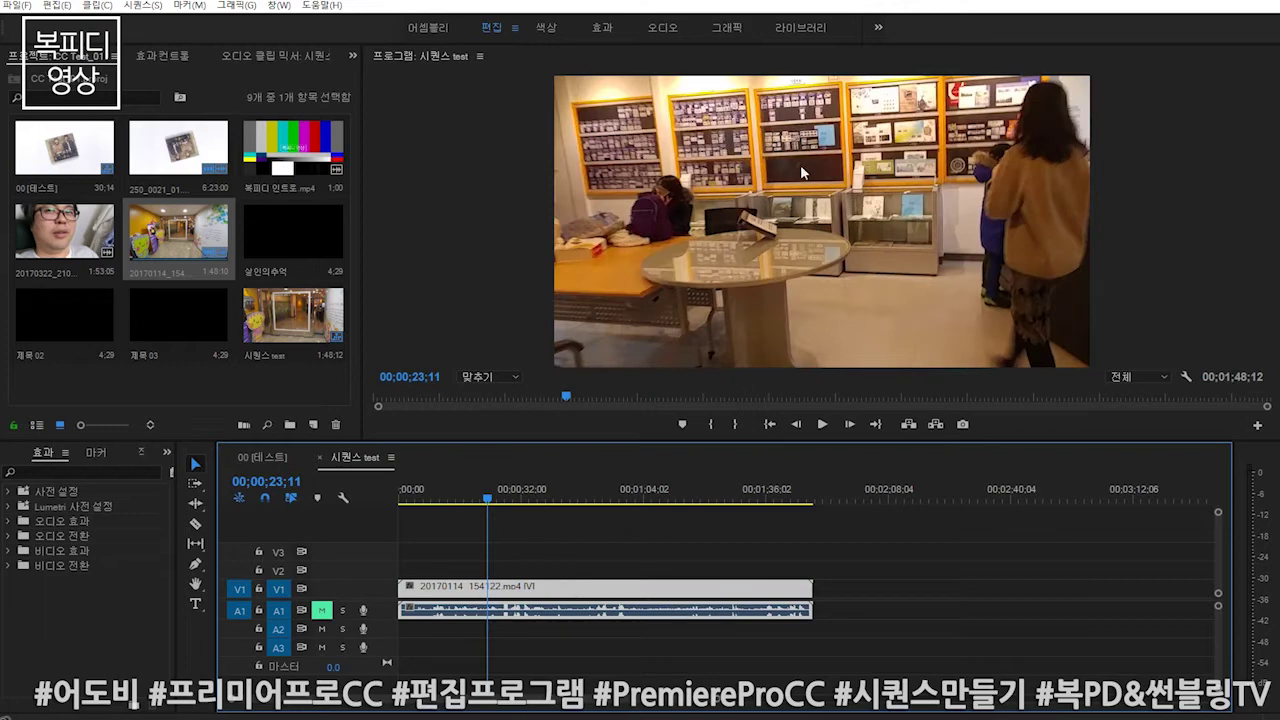
pyautogui.click(731, 286)
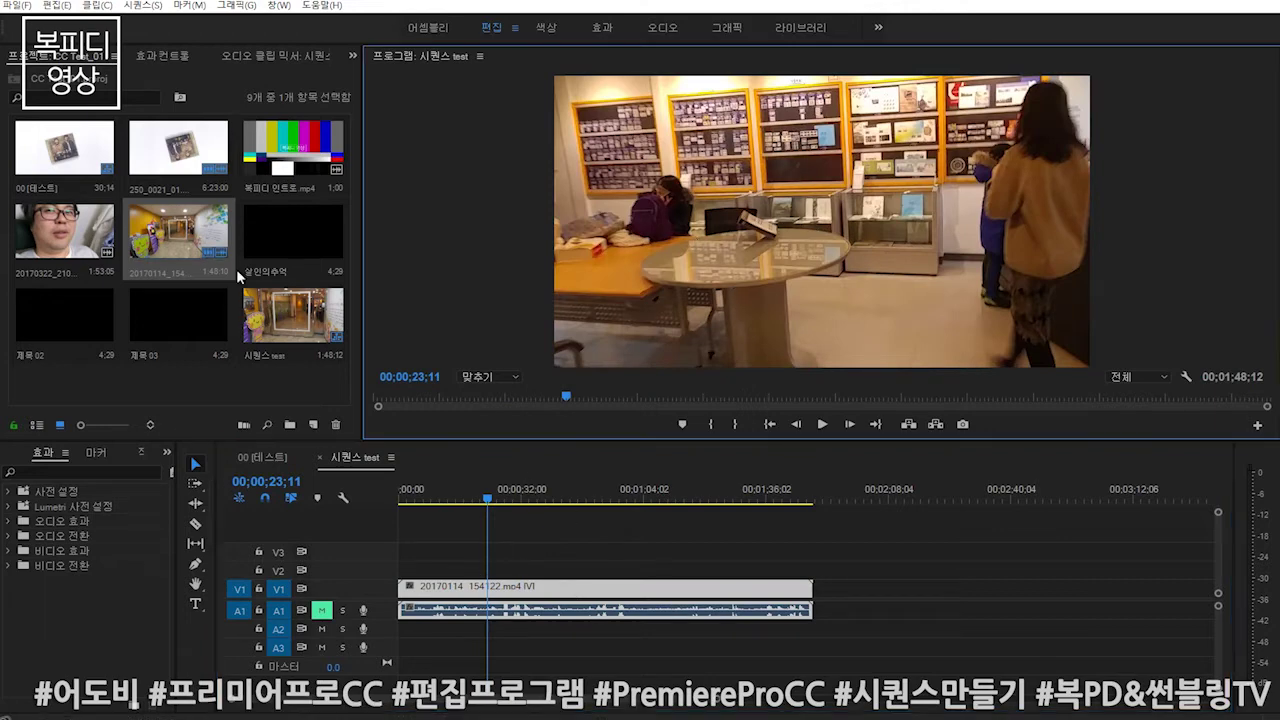
# Expand Motion in Effect Controls and set the clip's Scale to 100.
pyautogui.click(175, 57)
pyautogui.click(9, 116)
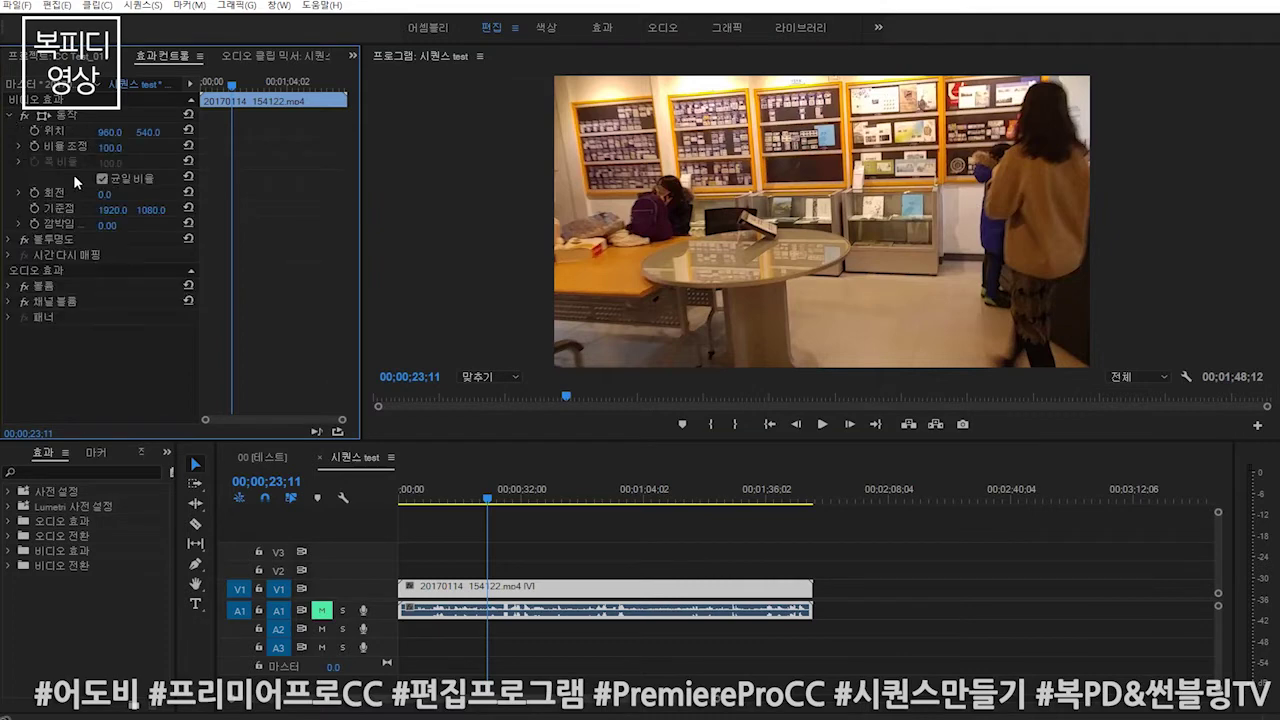
pyautogui.moveTo(107, 150); pyautogui.dragTo(87, 150)
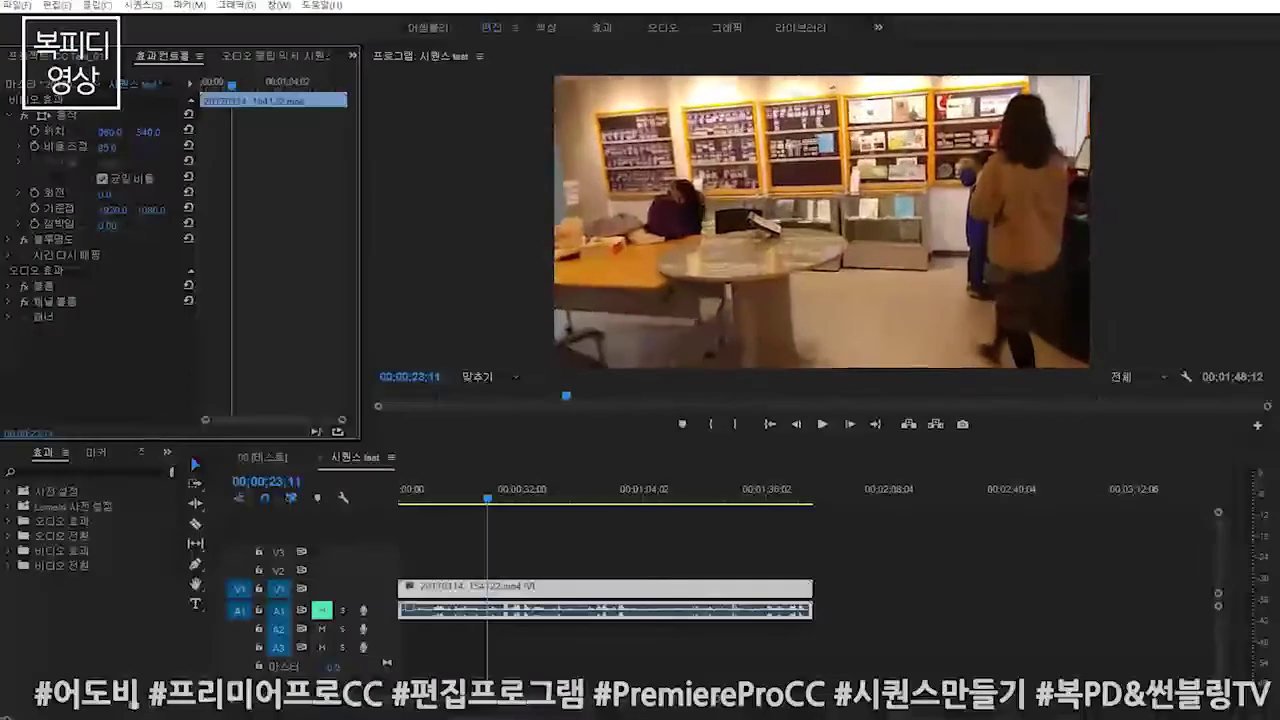
pyautogui.click(107, 147)
pyautogui.write('100')
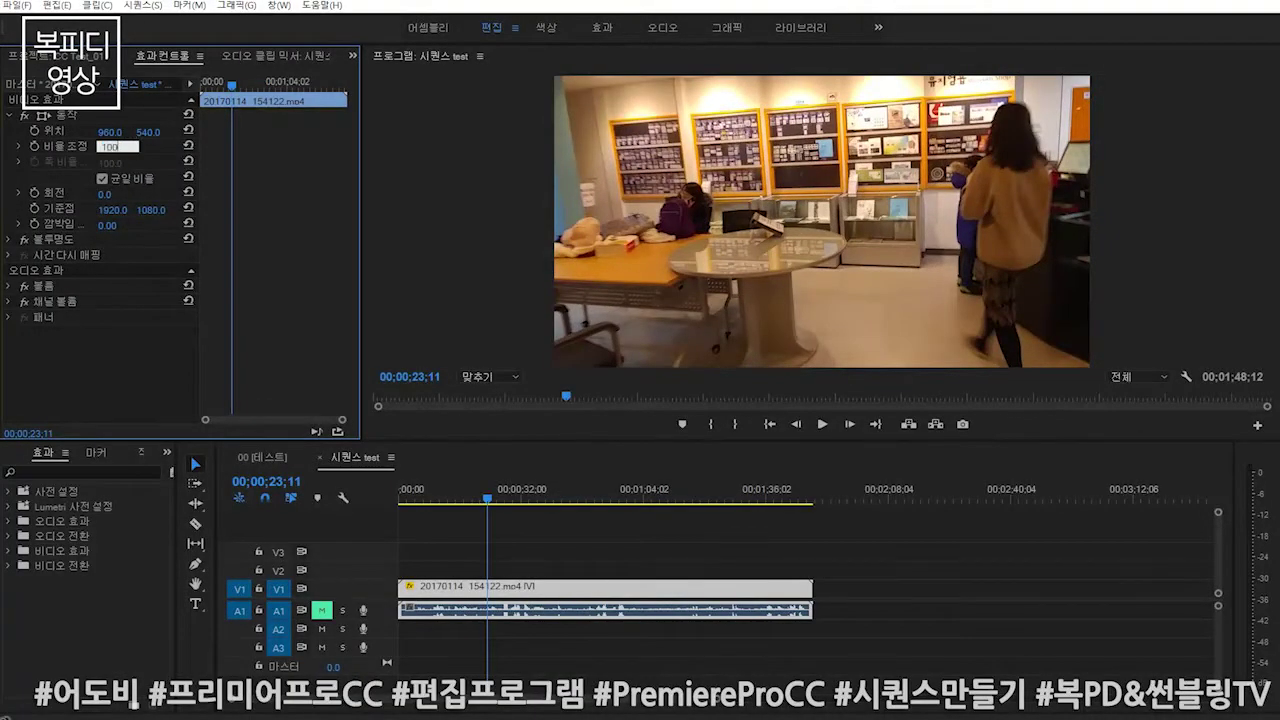
pyautogui.press('Return')
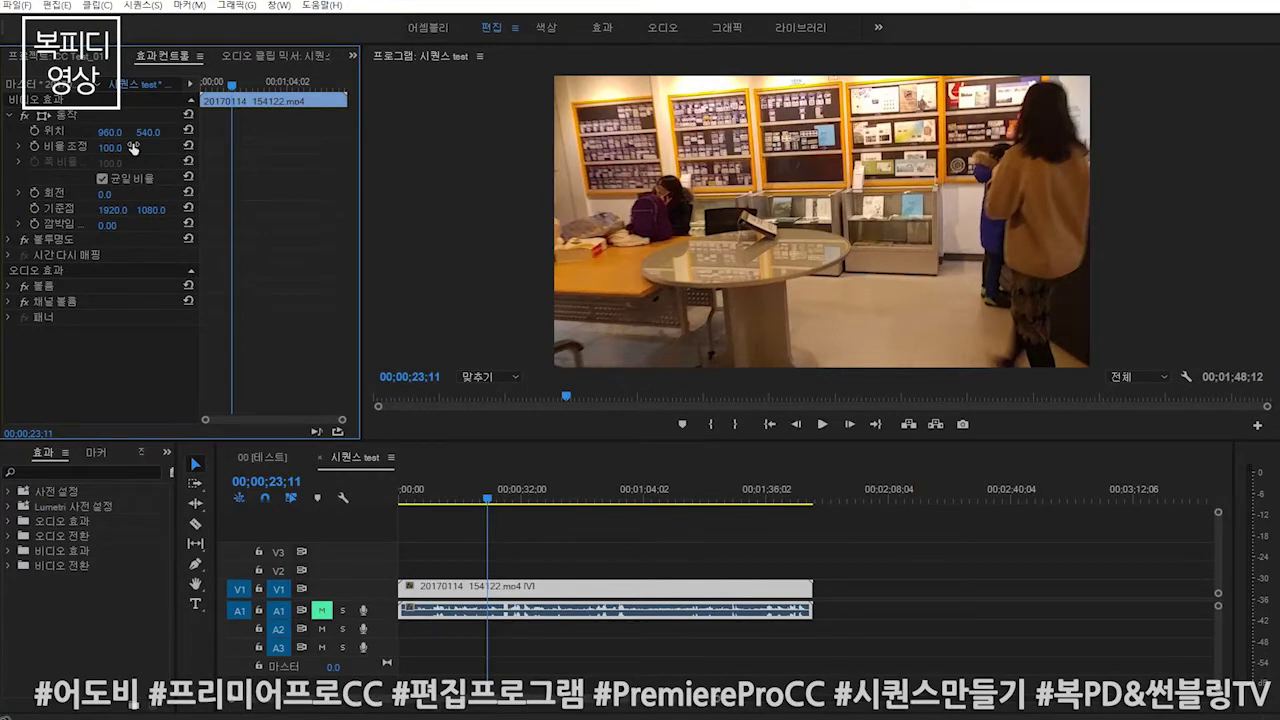
# Reduce the clip's Scale to 50.
pyautogui.moveTo(133, 147); pyautogui.dragTo(81, 147)
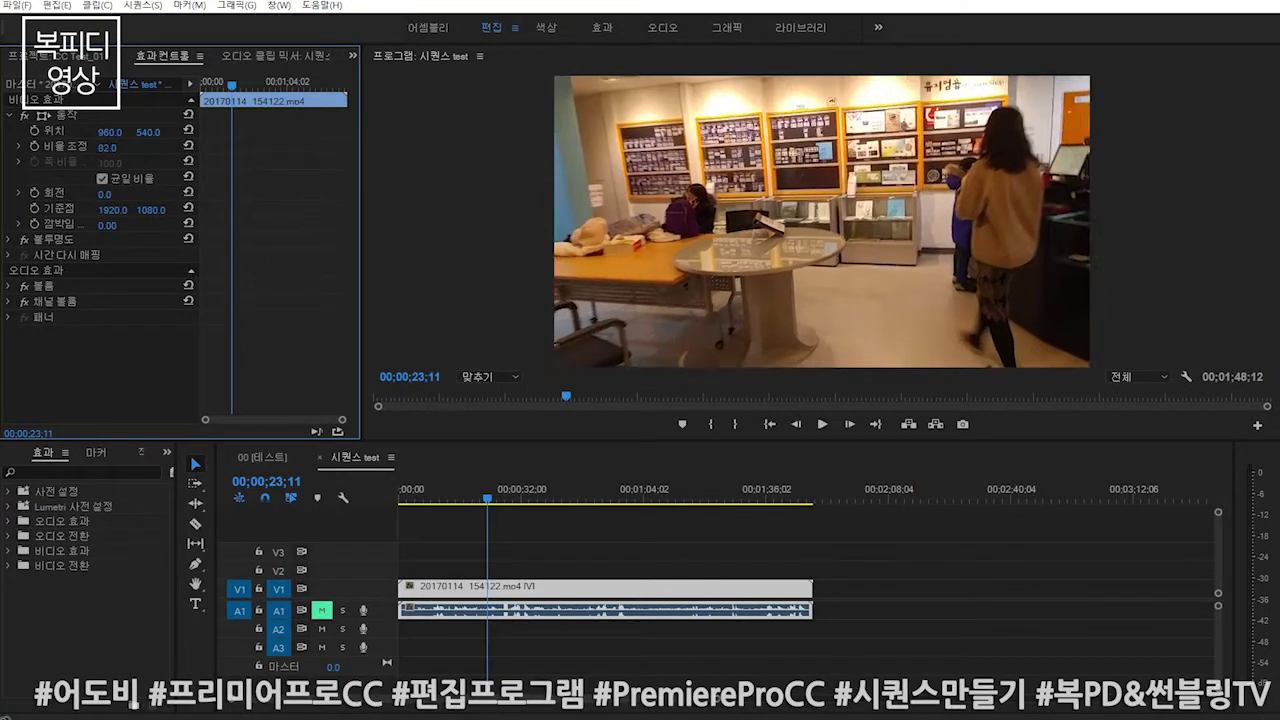
pyautogui.click(107, 147)
pyautogui.write('50')
pyautogui.press('Return')
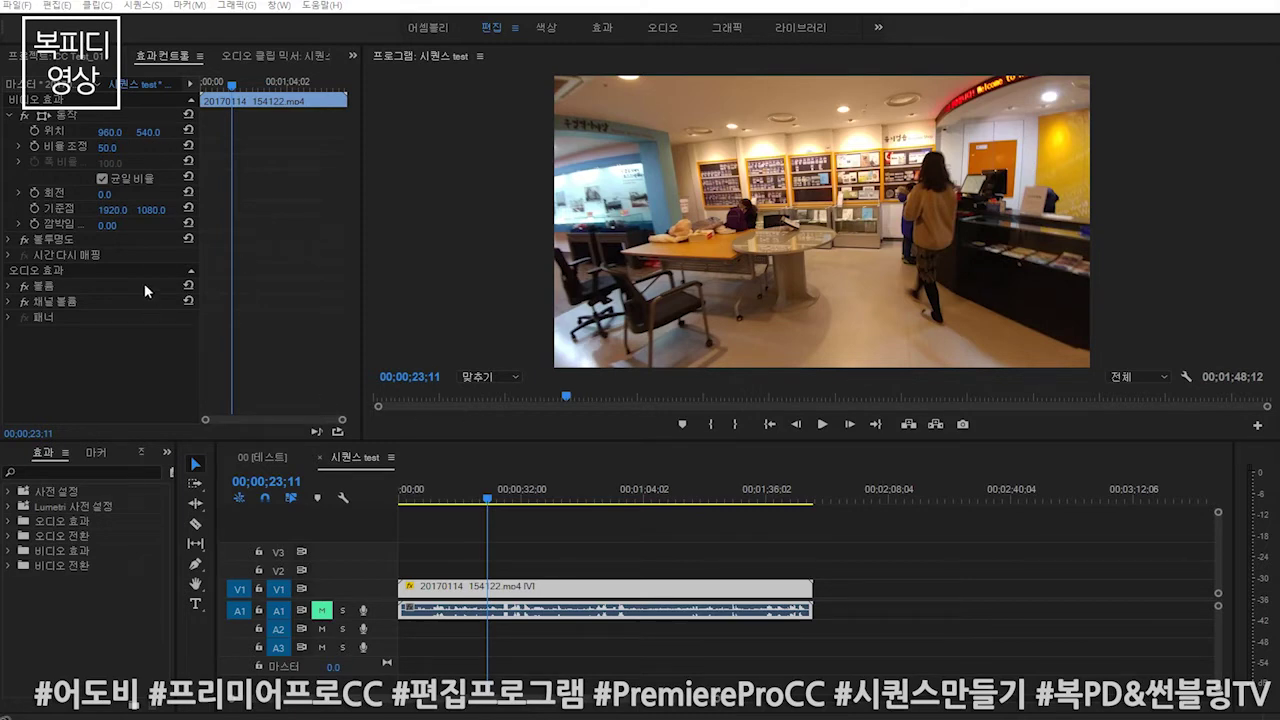
# Return to the Project panel and delete the clip from the sequence.
pyautogui.click(70, 55)
pyautogui.click(700, 588)
pyautogui.press('Delete')
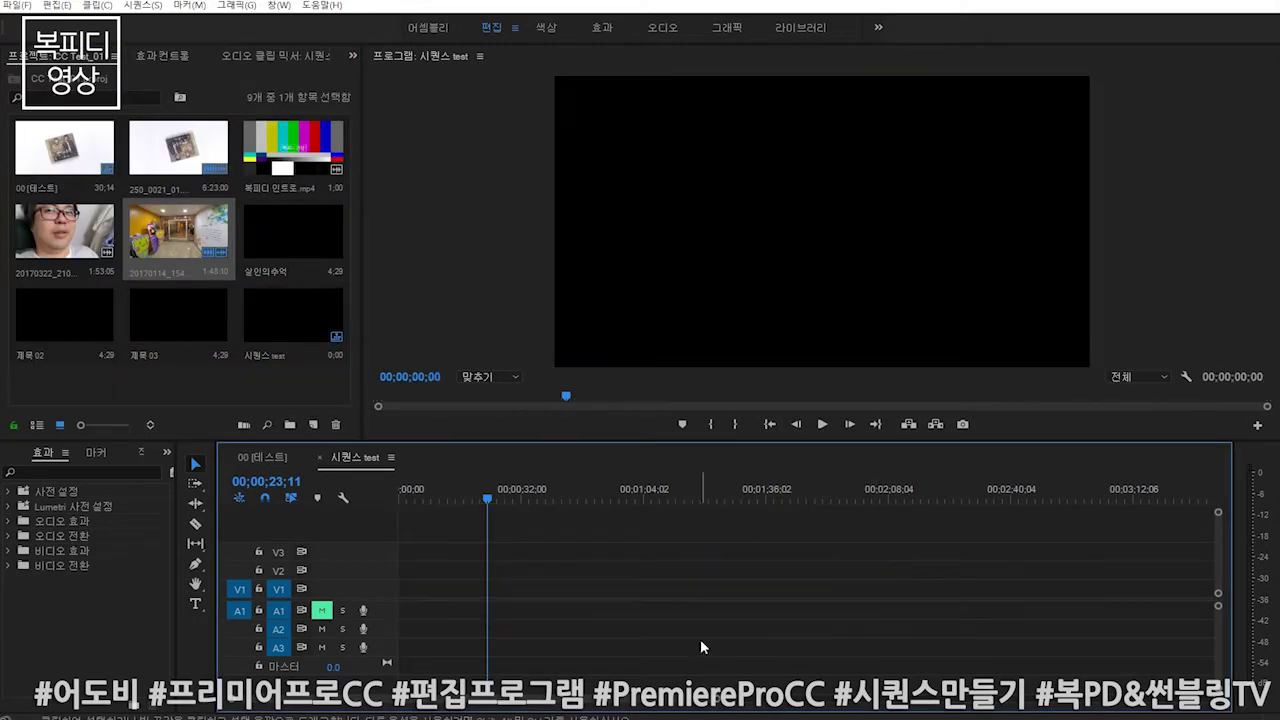
# Drag the 20170114 clip into the empty sequence and match the sequence settings to it.
pyautogui.moveTo(178, 230); pyautogui.dragTo(757, 600)
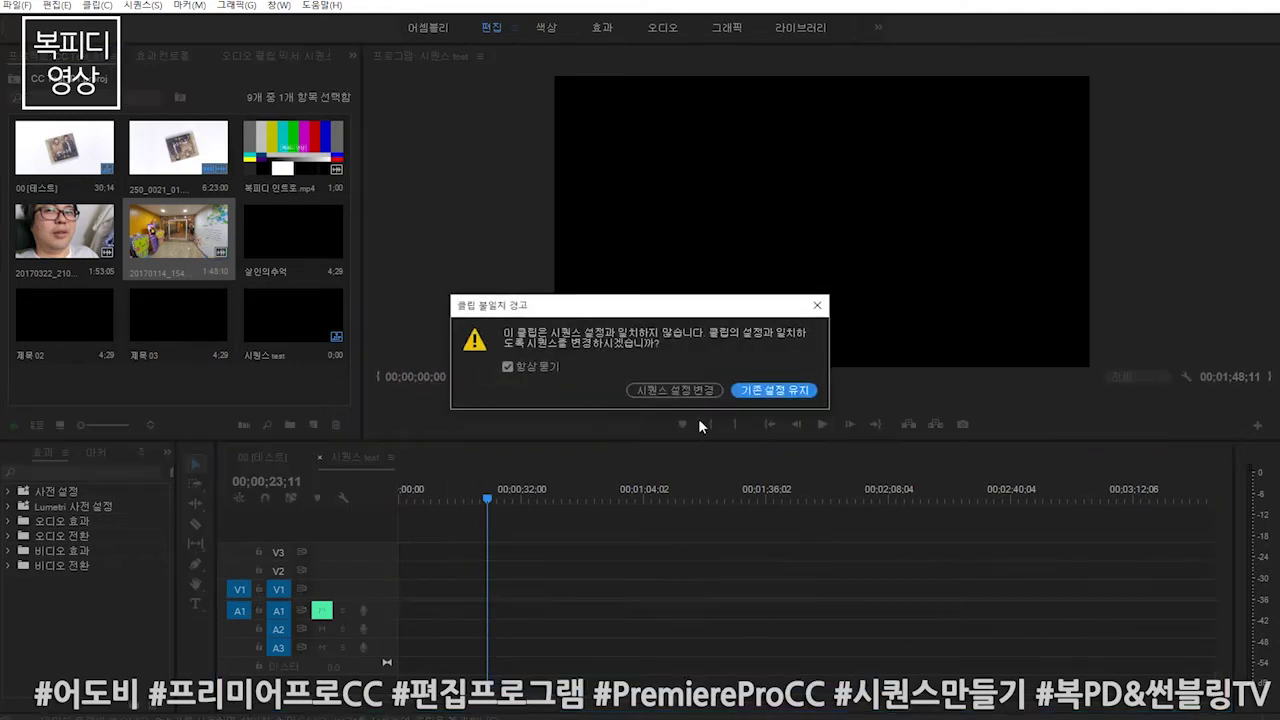
pyautogui.click(687, 391)
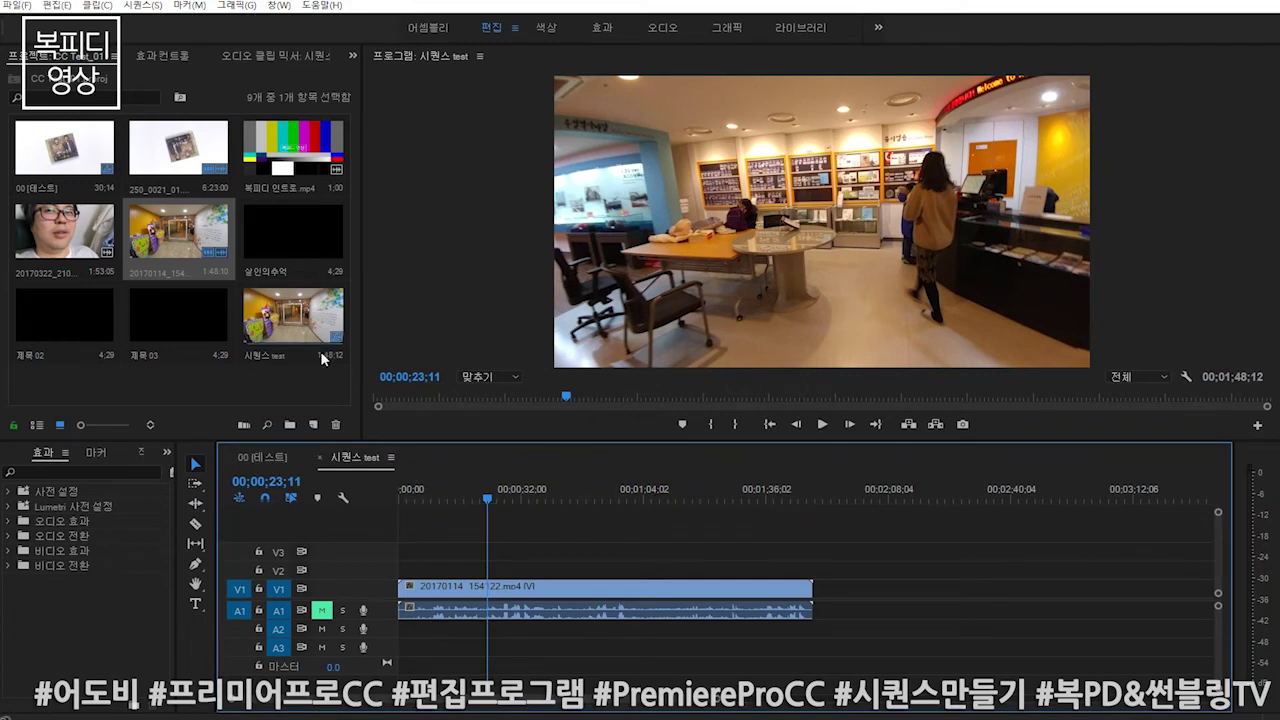
pyautogui.moveTo(322, 358)
# Add the 20170322 clip after the first clip, close the gap, and scrub into it.
pyautogui.moveTo(64, 231); pyautogui.dragTo(843, 600)
pyautogui.moveTo(658, 507); pyautogui.dragTo(494, 505)
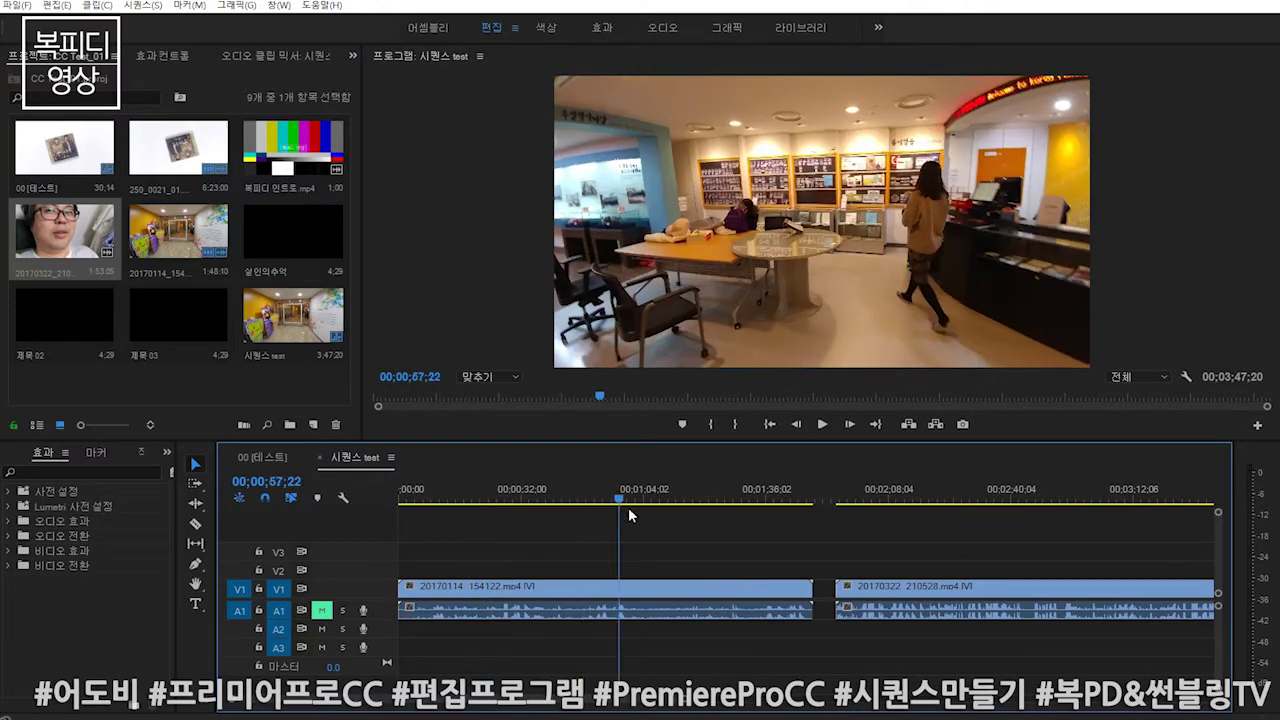
pyautogui.moveTo(494, 505); pyautogui.dragTo(776, 505)
pyautogui.moveTo(970, 588); pyautogui.dragTo(946, 588)
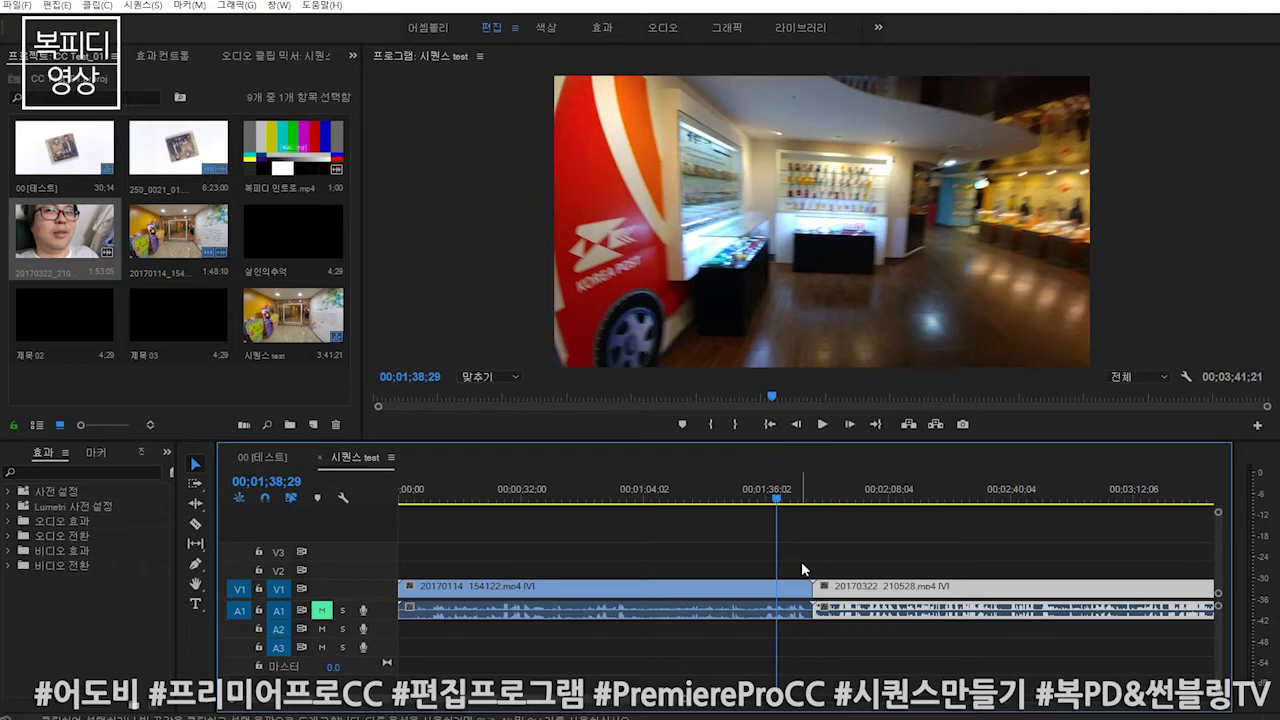
pyautogui.moveTo(790, 505); pyautogui.dragTo(903, 505)
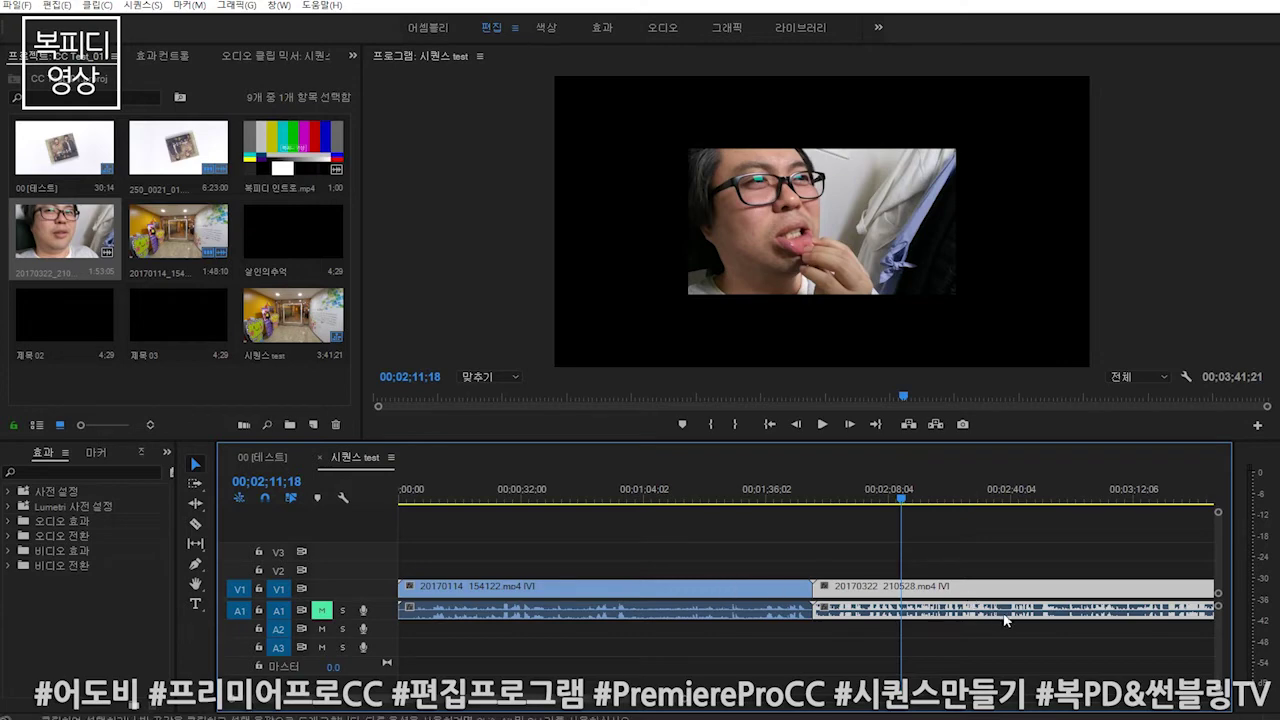
# Set the second clip's Scale to 200 in Effect Controls.
pyautogui.click(158, 57)
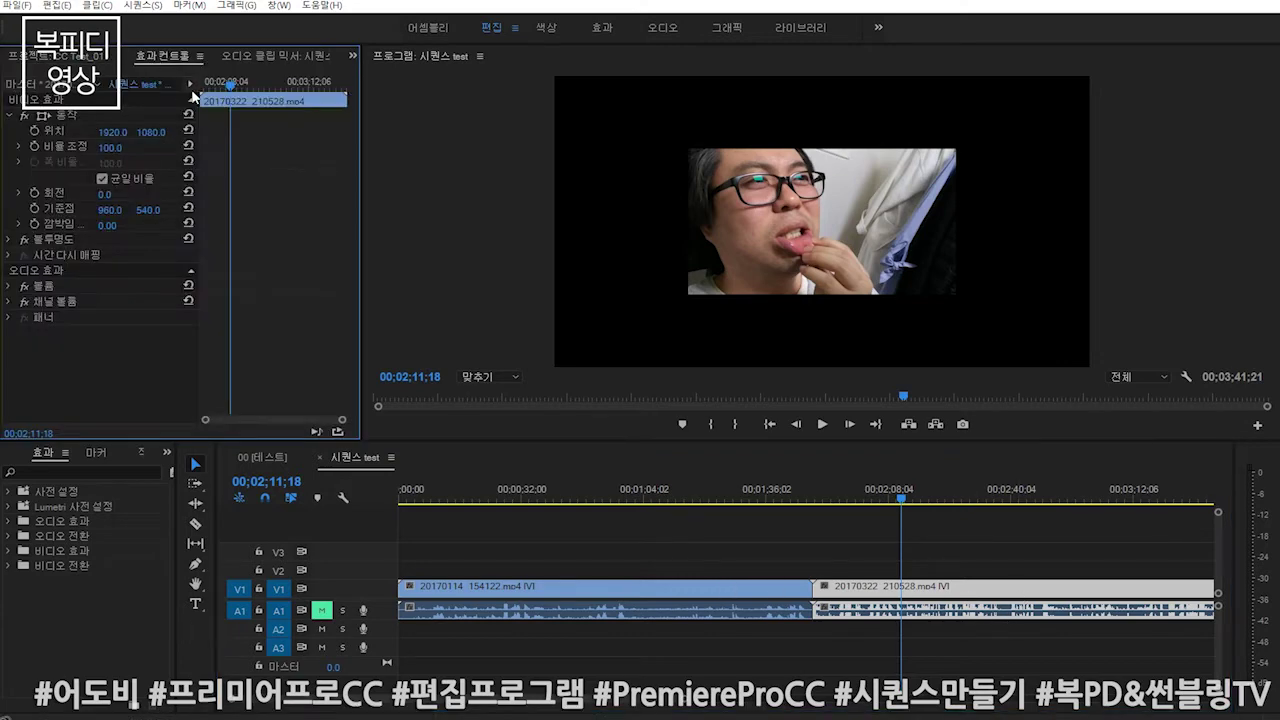
pyautogui.moveTo(107, 152); pyautogui.dragTo(201, 150)
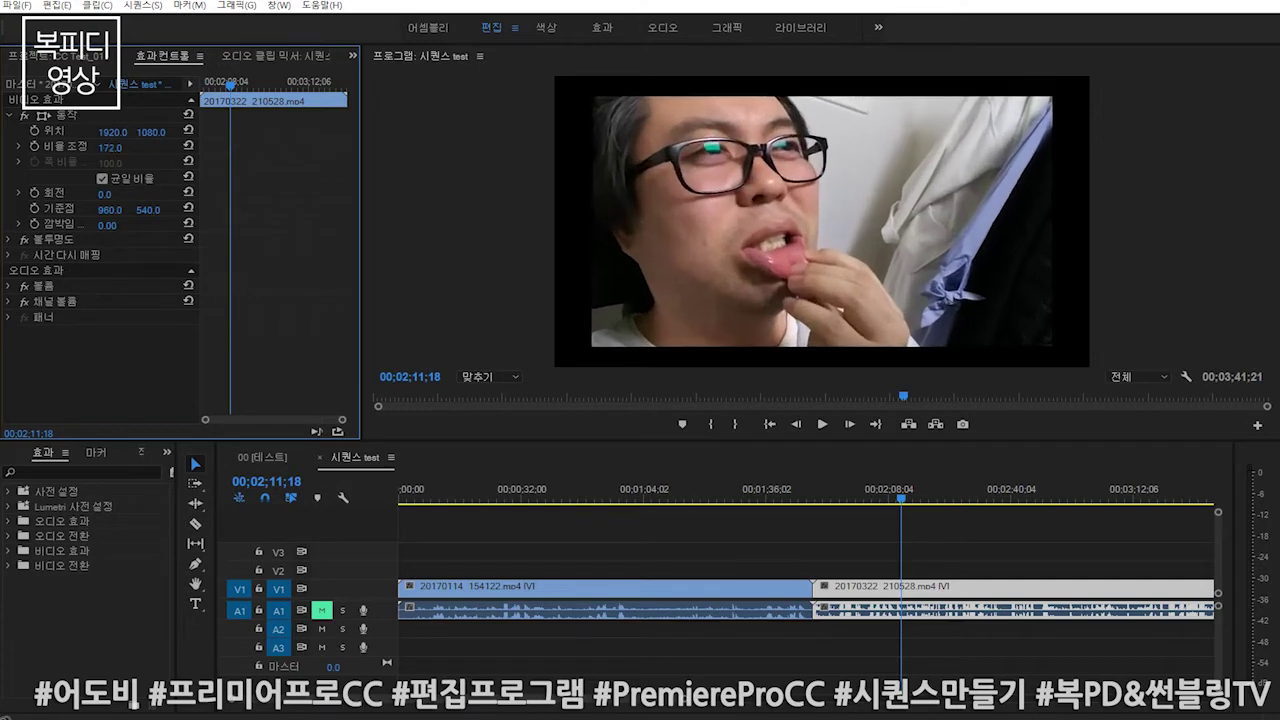
pyautogui.moveTo(202, 150); pyautogui.dragTo(207, 150)
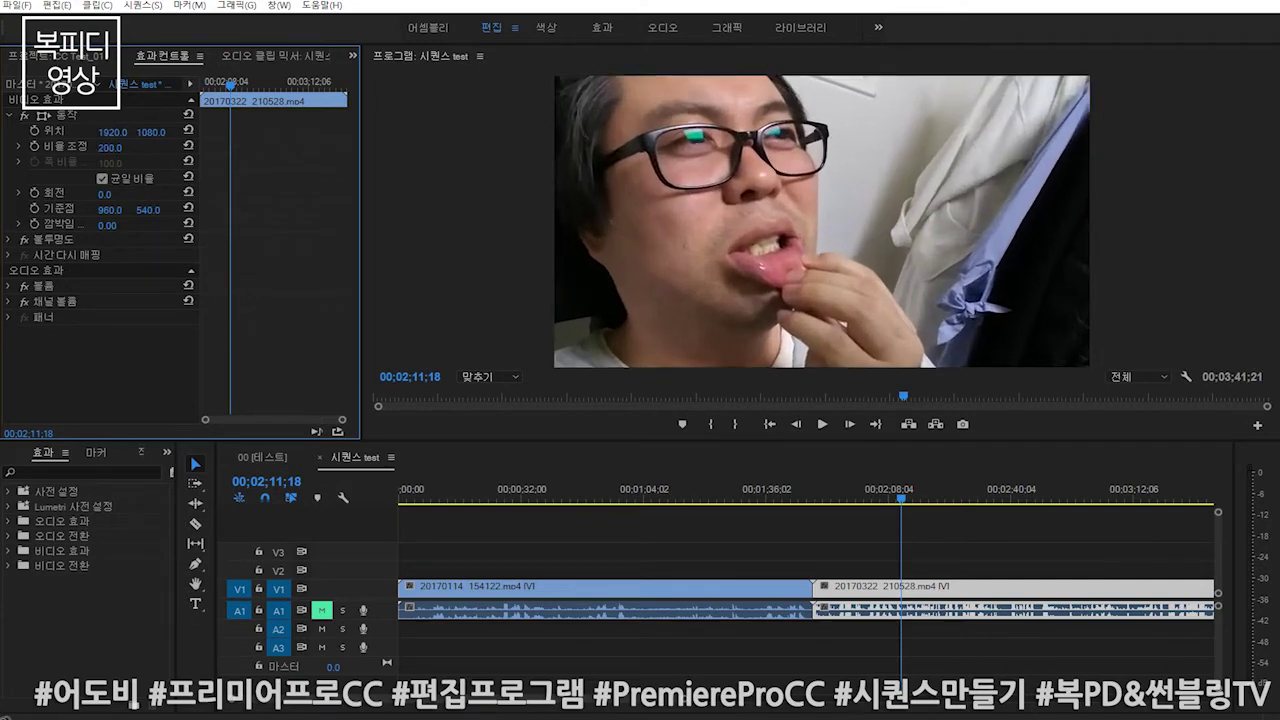
# Scrub through the enlarged clip to confirm it fills the frame, then delete it.
pyautogui.click(800, 491)
pyautogui.moveTo(800, 494); pyautogui.dragTo(859, 494)
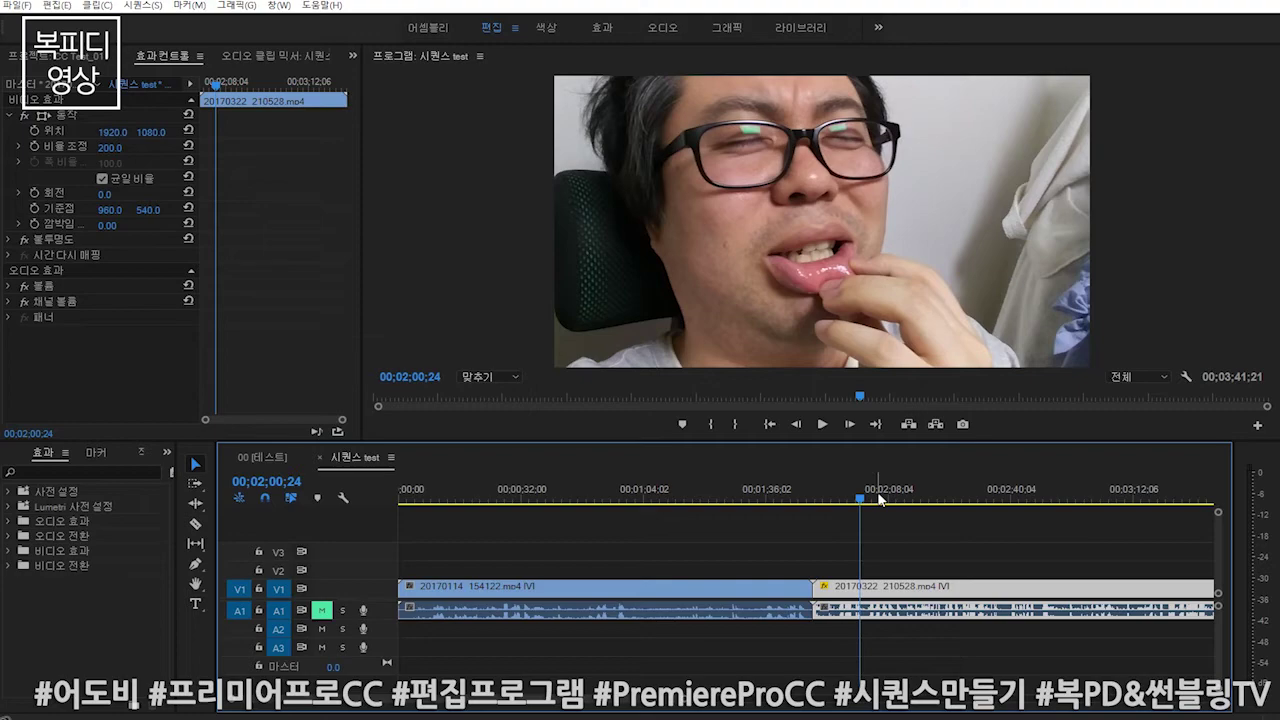
pyautogui.moveTo(880, 498); pyautogui.dragTo(886, 527)
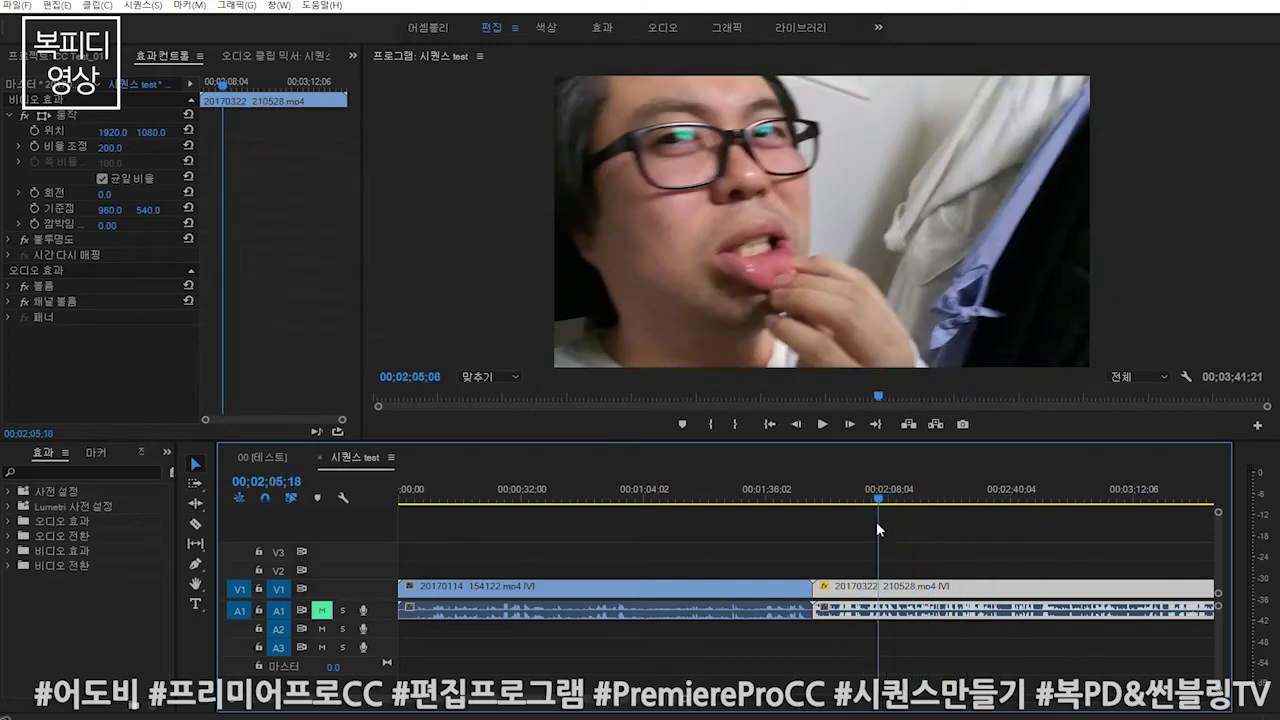
pyautogui.moveTo(886, 527); pyautogui.dragTo(1007, 533)
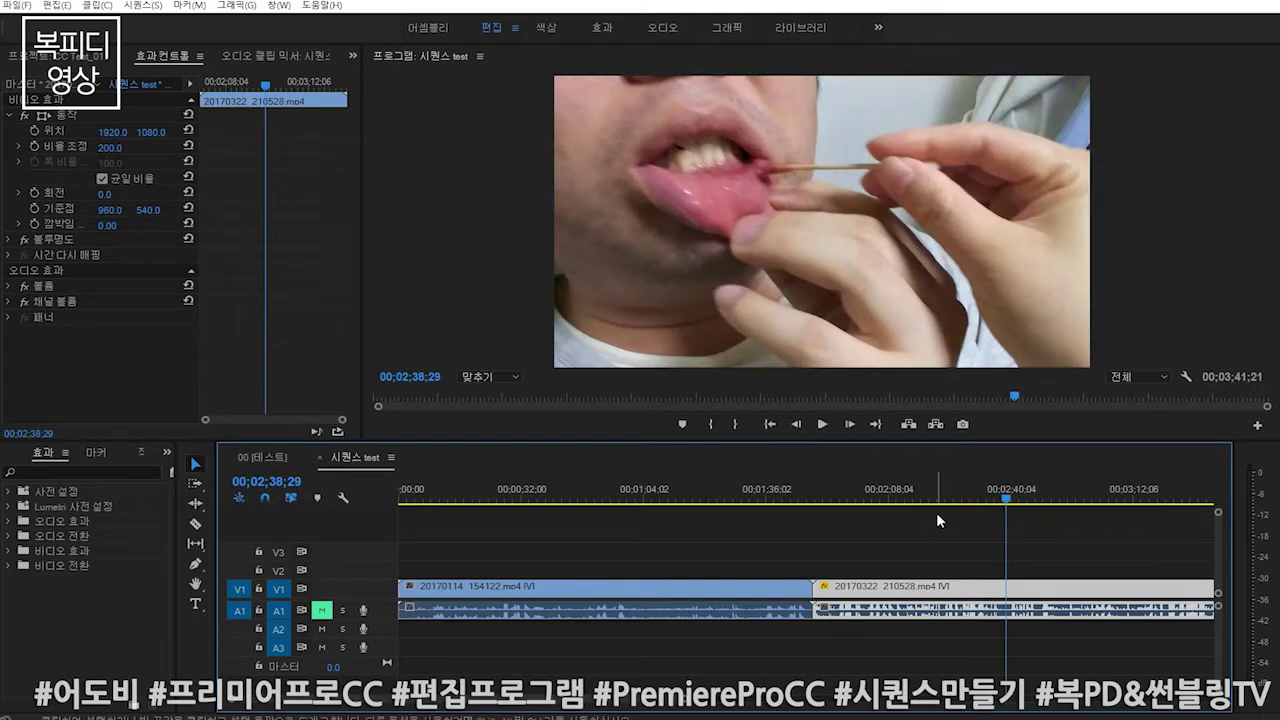
pyautogui.press('Delete')
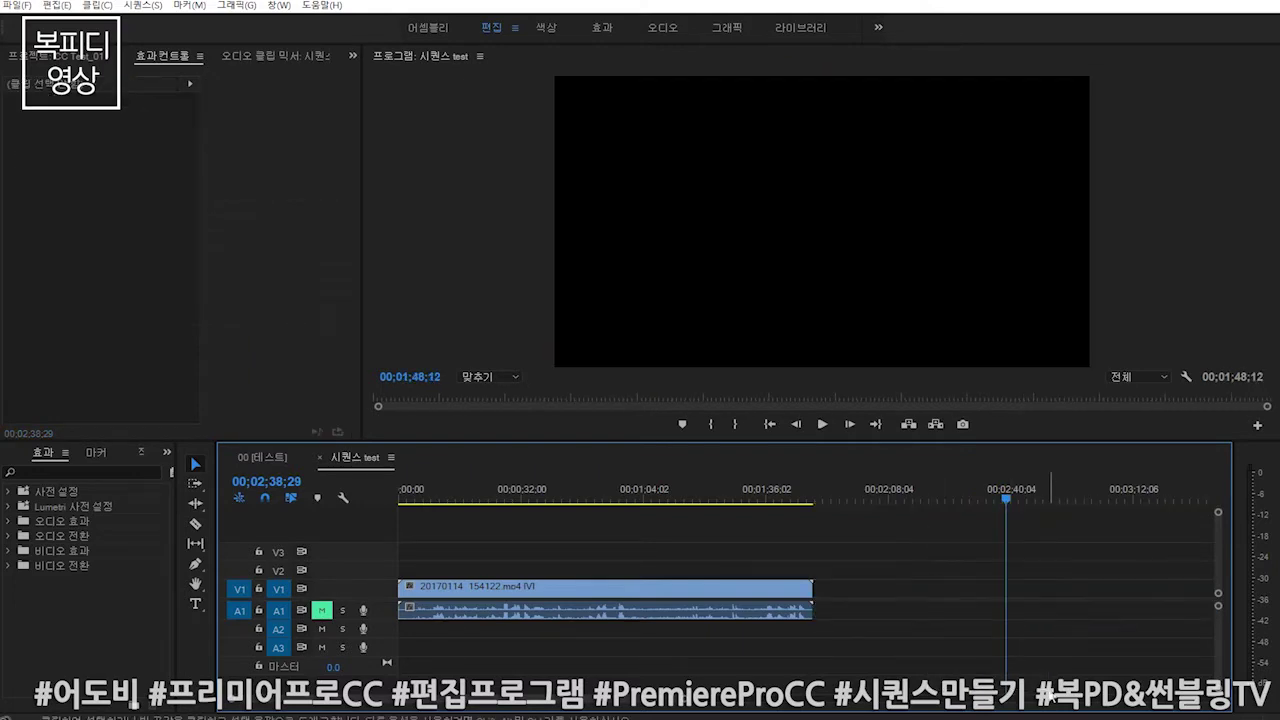
# Delete the remaining clip, then place the 20170322 clip and match the sequence settings to it.
pyautogui.moveTo(879, 543); pyautogui.dragTo(718, 637)
pyautogui.press('Delete')
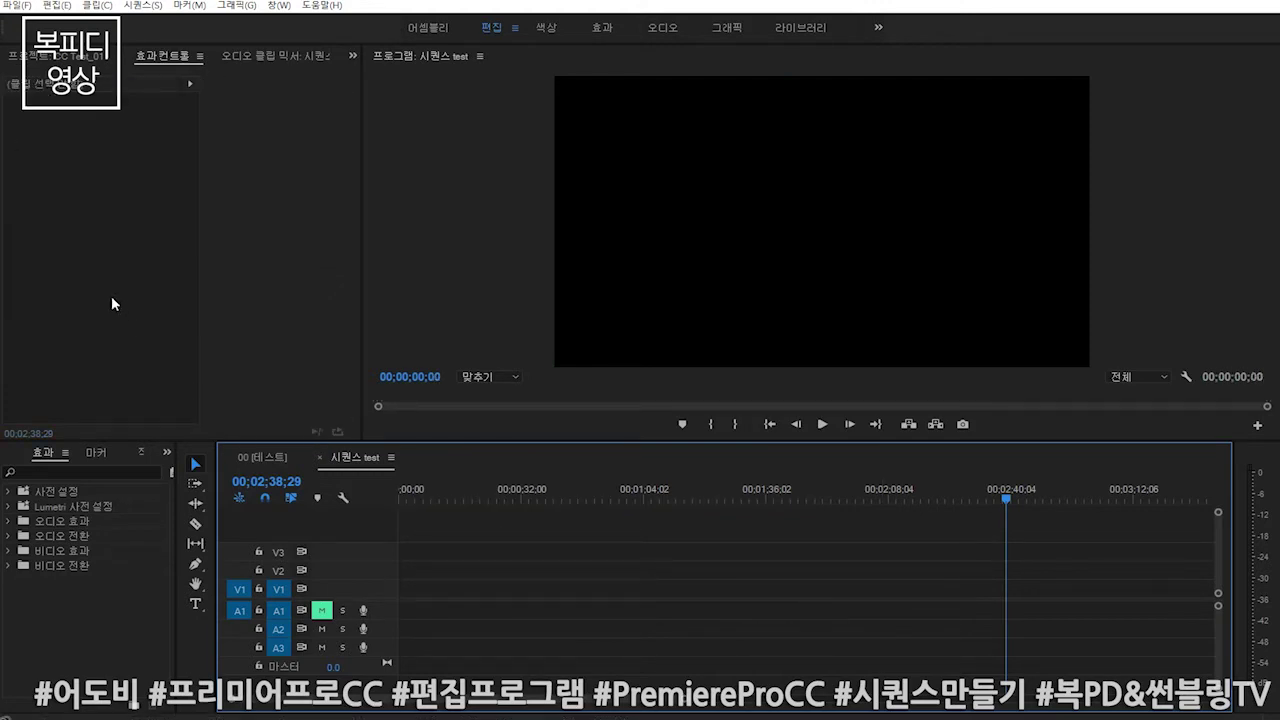
pyautogui.click(48, 58)
pyautogui.click(308, 355)
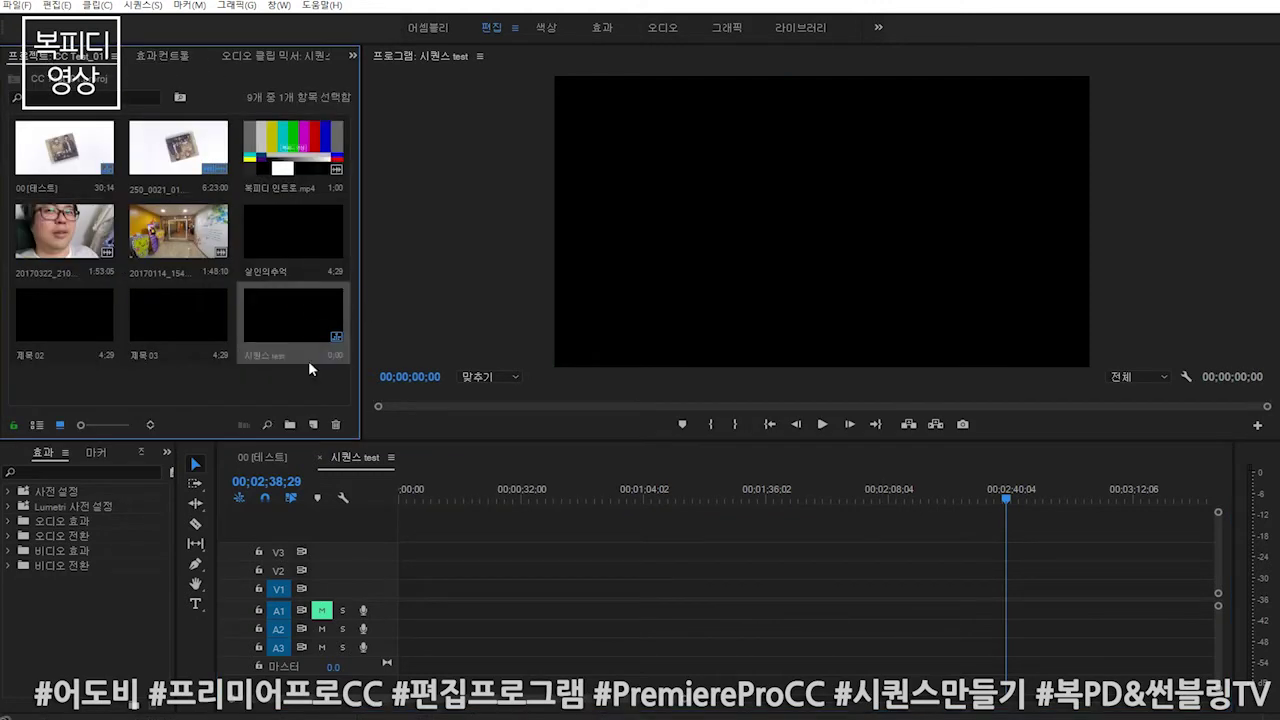
pyautogui.moveTo(70, 235)
pyautogui.mouseDown()
pyautogui.moveTo(388, 556)
pyautogui.moveTo(395, 592)
pyautogui.mouseUp()
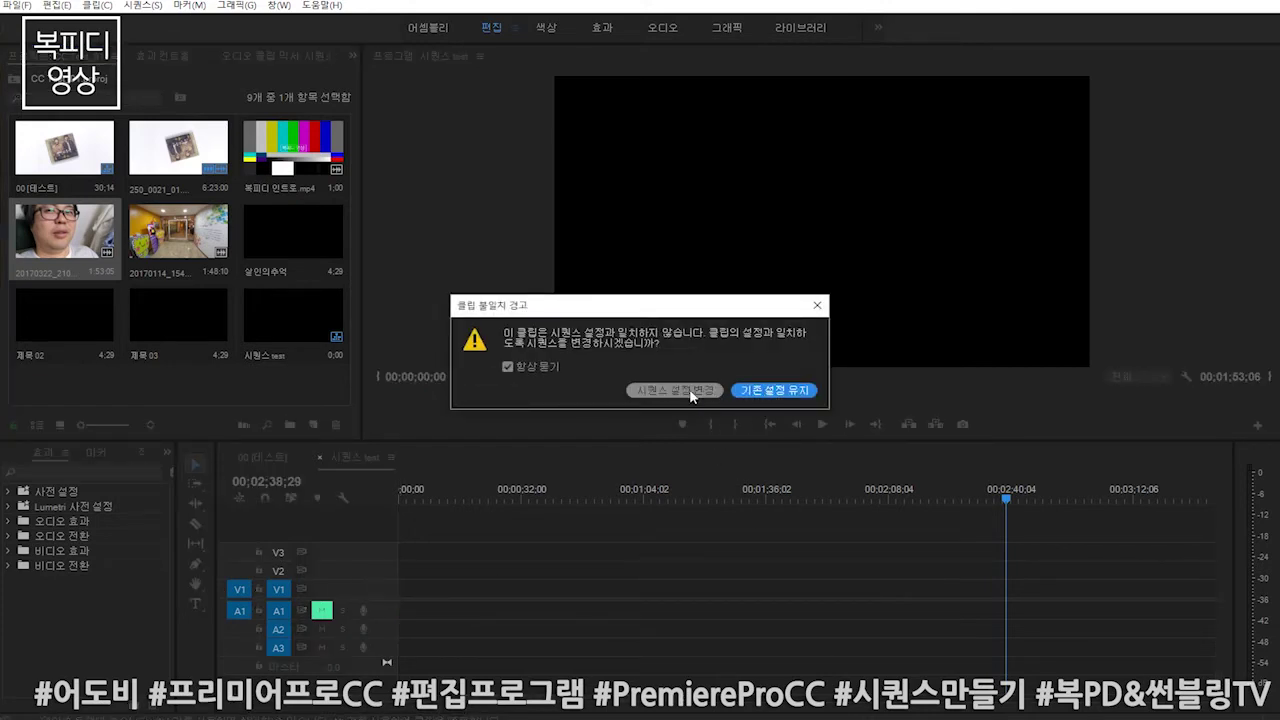
pyautogui.click(690, 390)
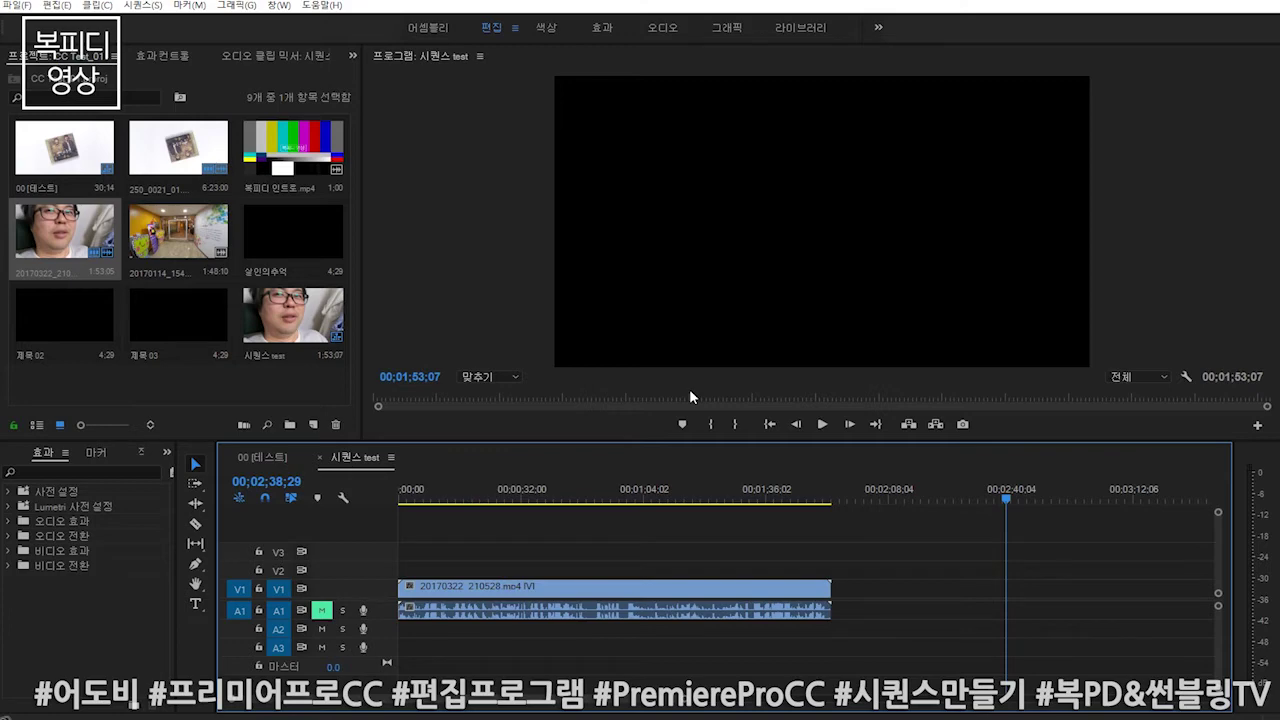
# Add the 20170114 clip after the 20170322 clip, preview it and select it.
pyautogui.moveTo(572, 496); pyautogui.dragTo(506, 500)
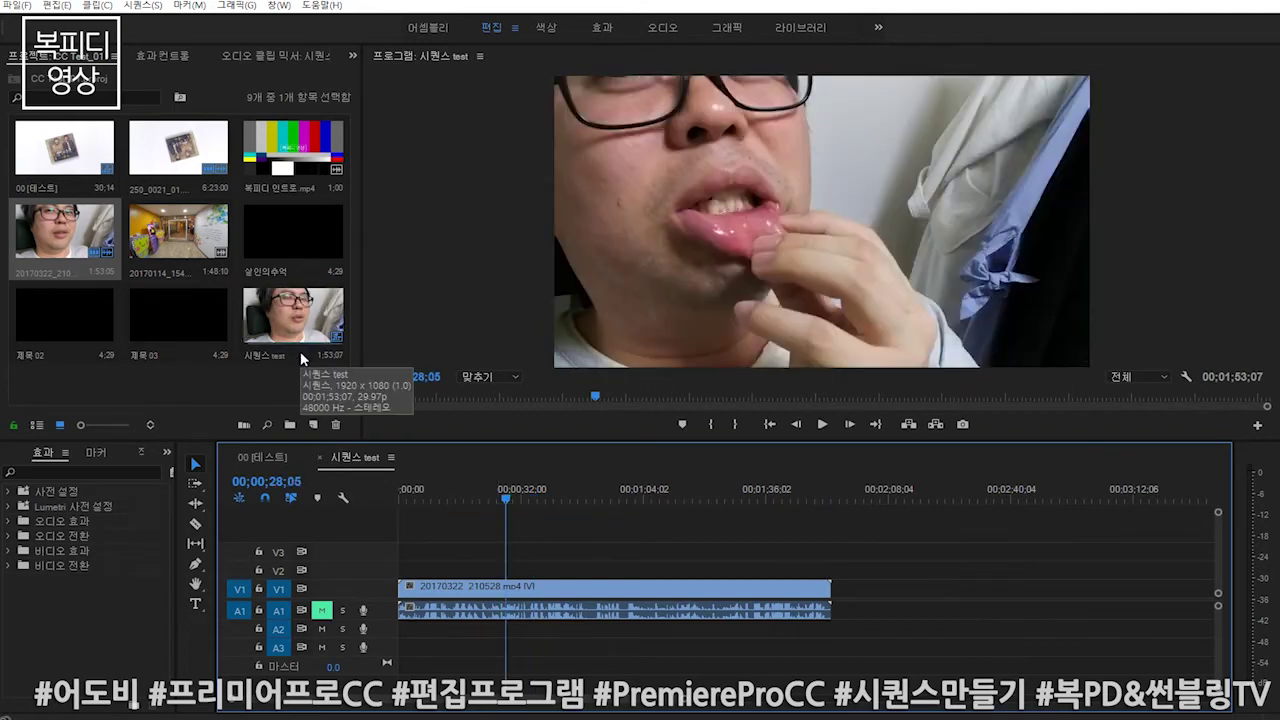
pyautogui.moveTo(178, 232); pyautogui.dragTo(860, 589)
pyautogui.click(903, 497)
pyautogui.moveTo(907, 497); pyautogui.dragTo(908, 497)
pyautogui.click(990, 586)
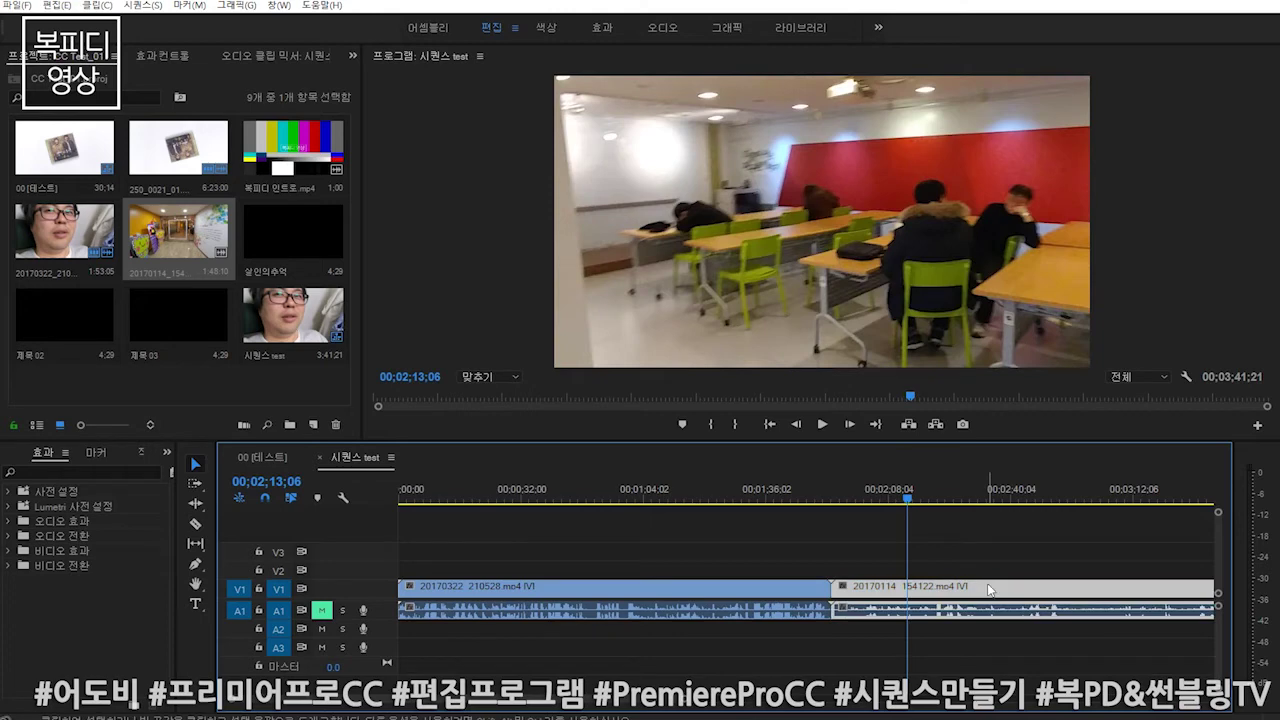
# Set the 20170114 clip's Scale to 50 and preview the sequence fitted to the timeline.
pyautogui.click(158, 56)
pyautogui.moveTo(114, 147); pyautogui.dragTo(107, 147)
pyautogui.write('50')
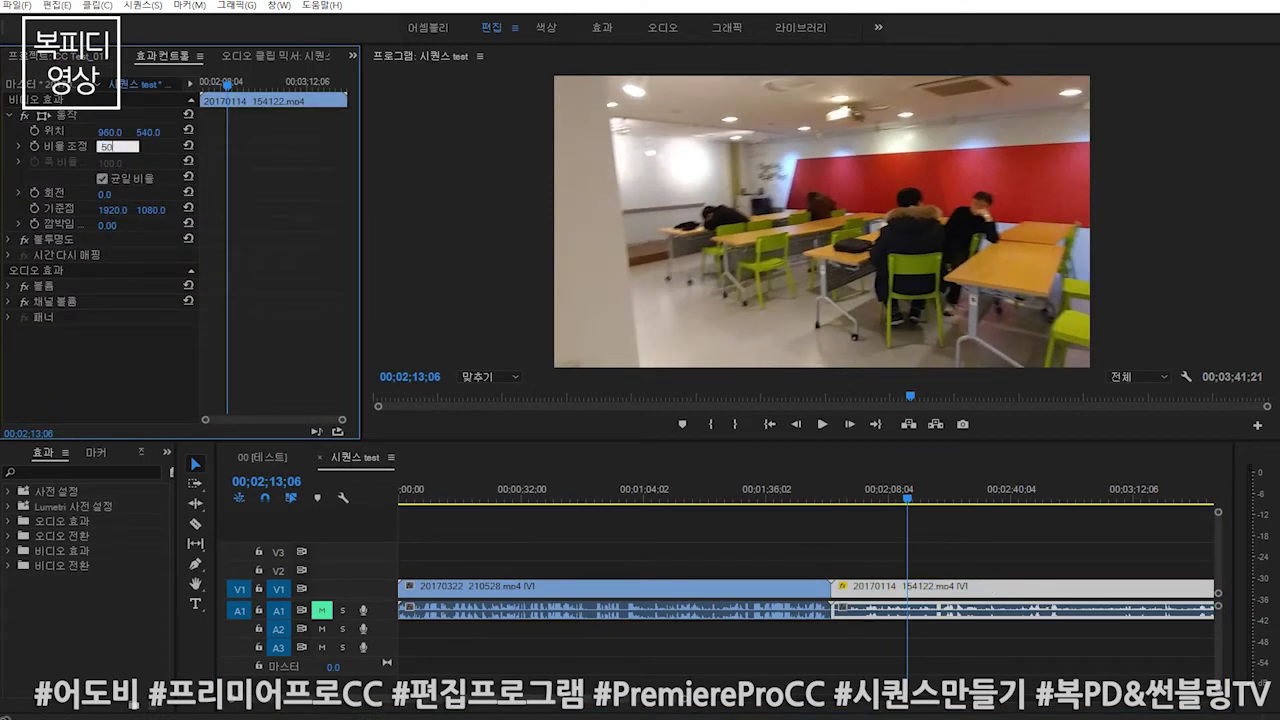
pyautogui.press('Return')
pyautogui.moveTo(893, 498); pyautogui.dragTo(987, 498)
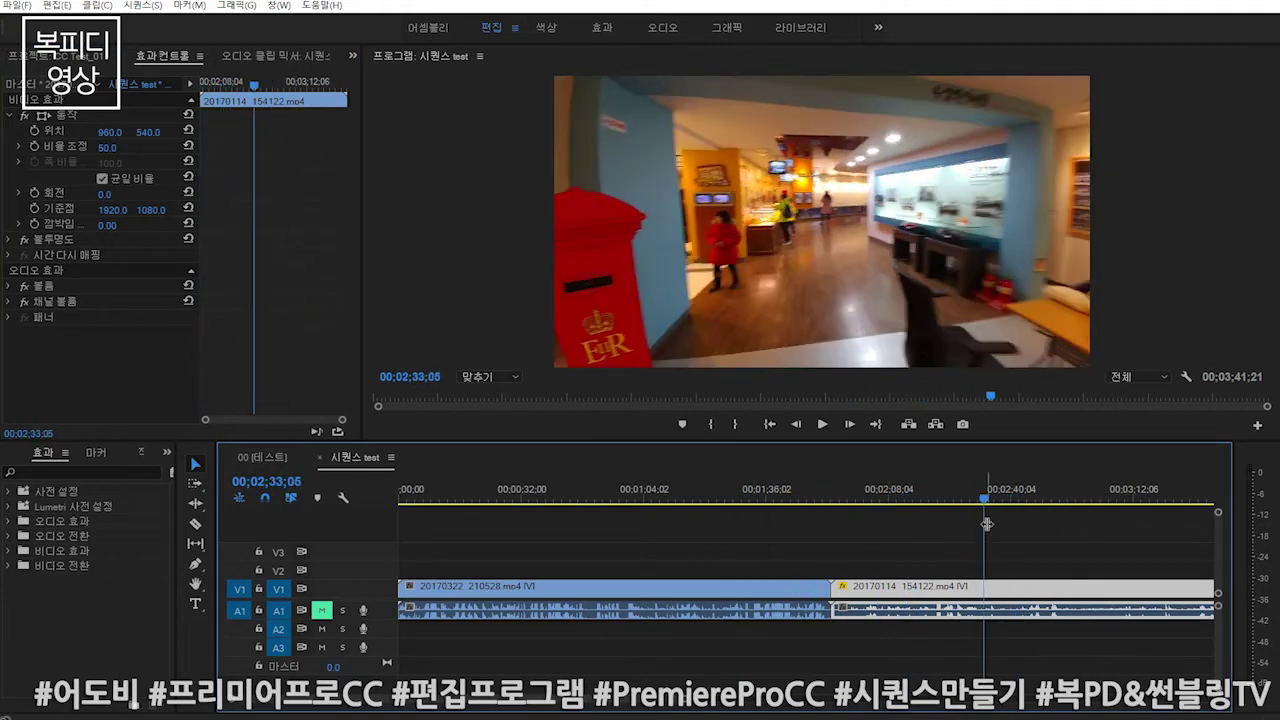
pyautogui.press('-')
pyautogui.press('-')
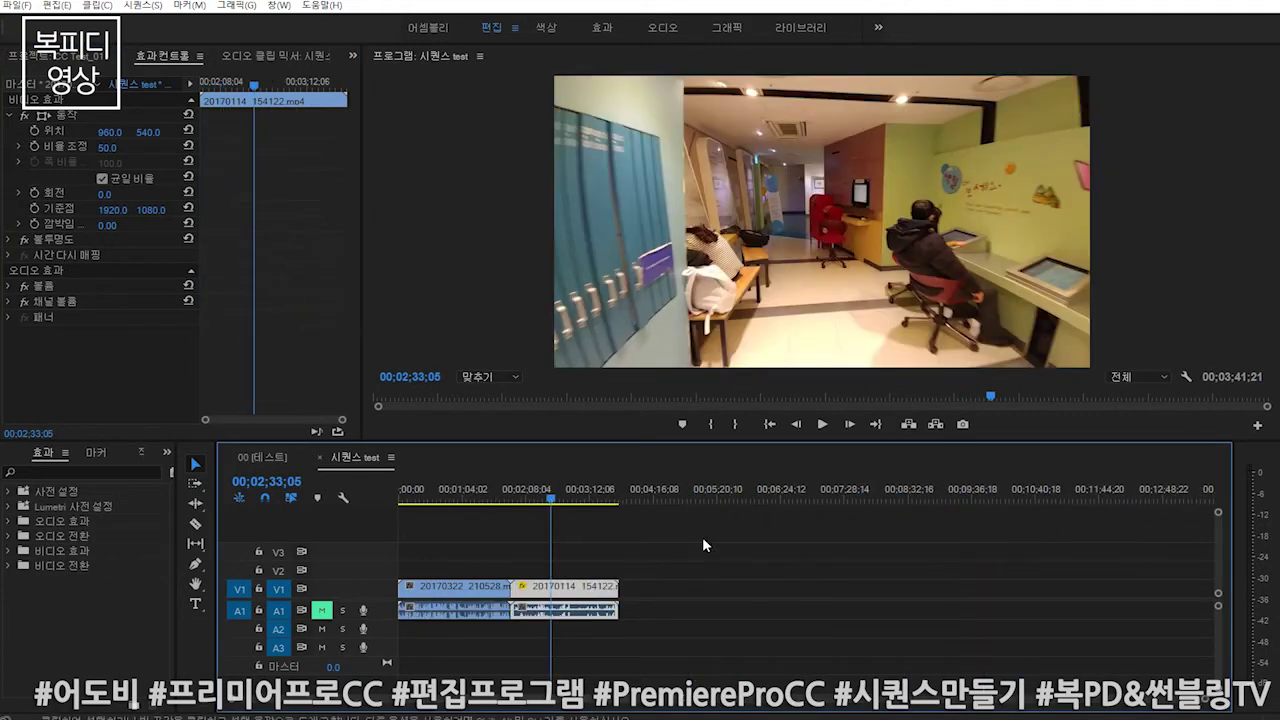
pyautogui.click(50, 56)
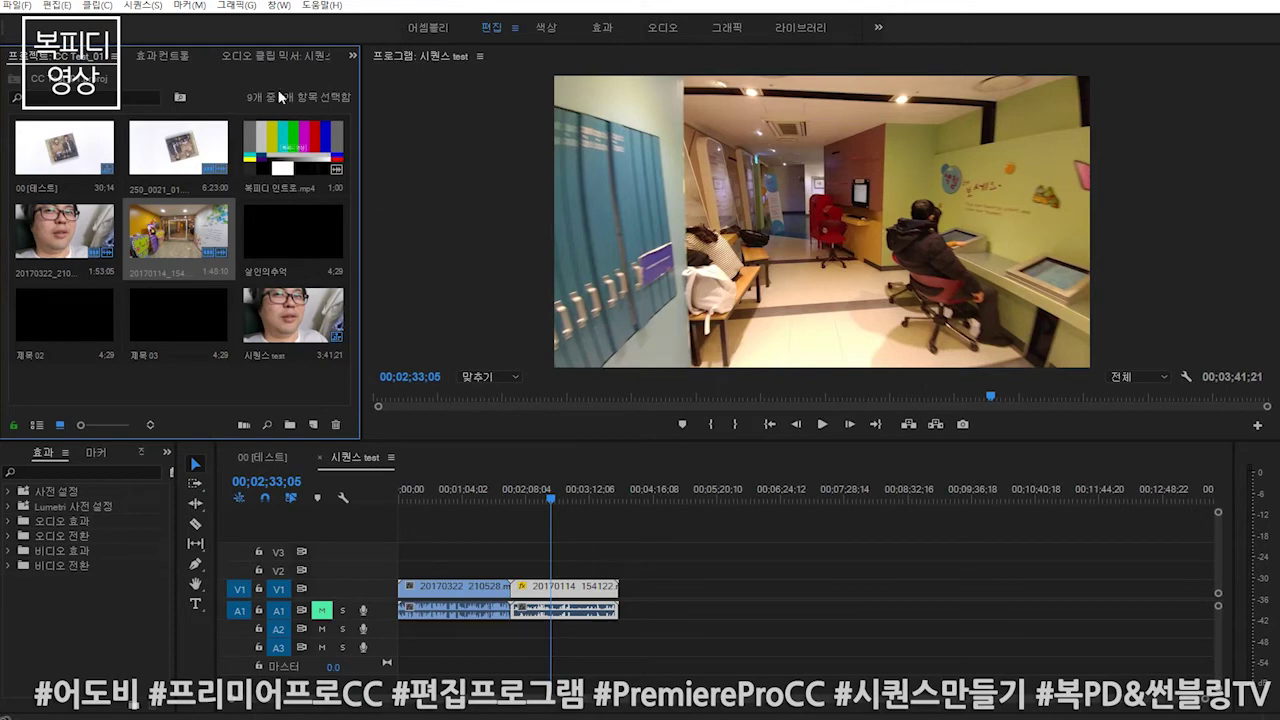
# Open the 00 [테스트] sequence and scrub ahead to its '복피디의 CD 리뷰' title.
pyautogui.click(338, 462)
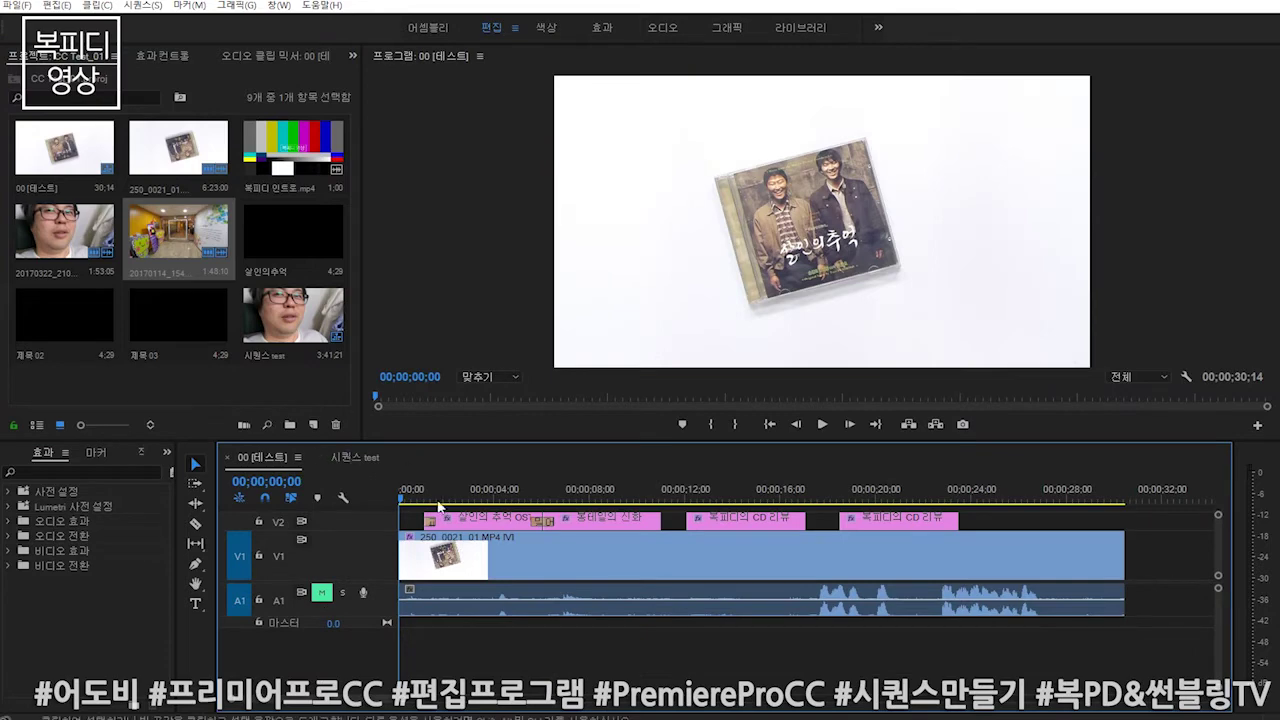
pyautogui.click(698, 497)
pyautogui.moveTo(713, 500); pyautogui.dragTo(765, 515)
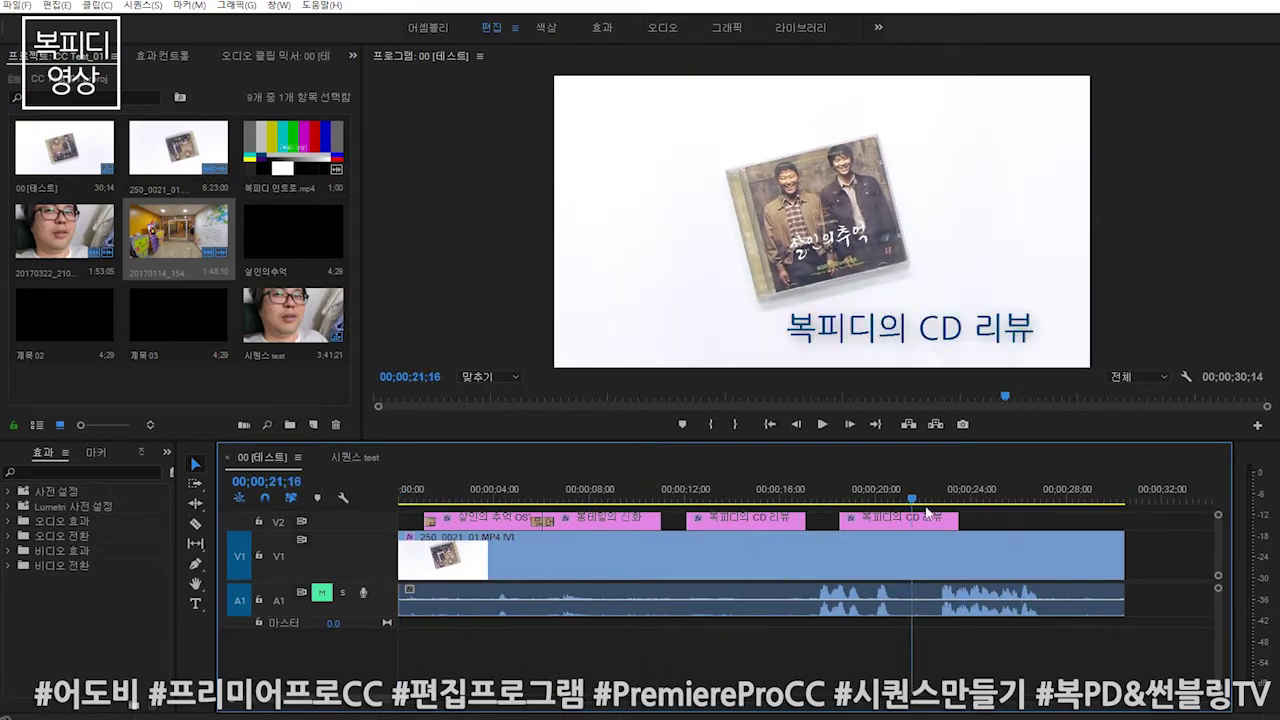
# Scrub 00 [테스트] back to its start, then select the 시퀀스 test sequence.
pyautogui.moveTo(765, 515); pyautogui.dragTo(398, 500)
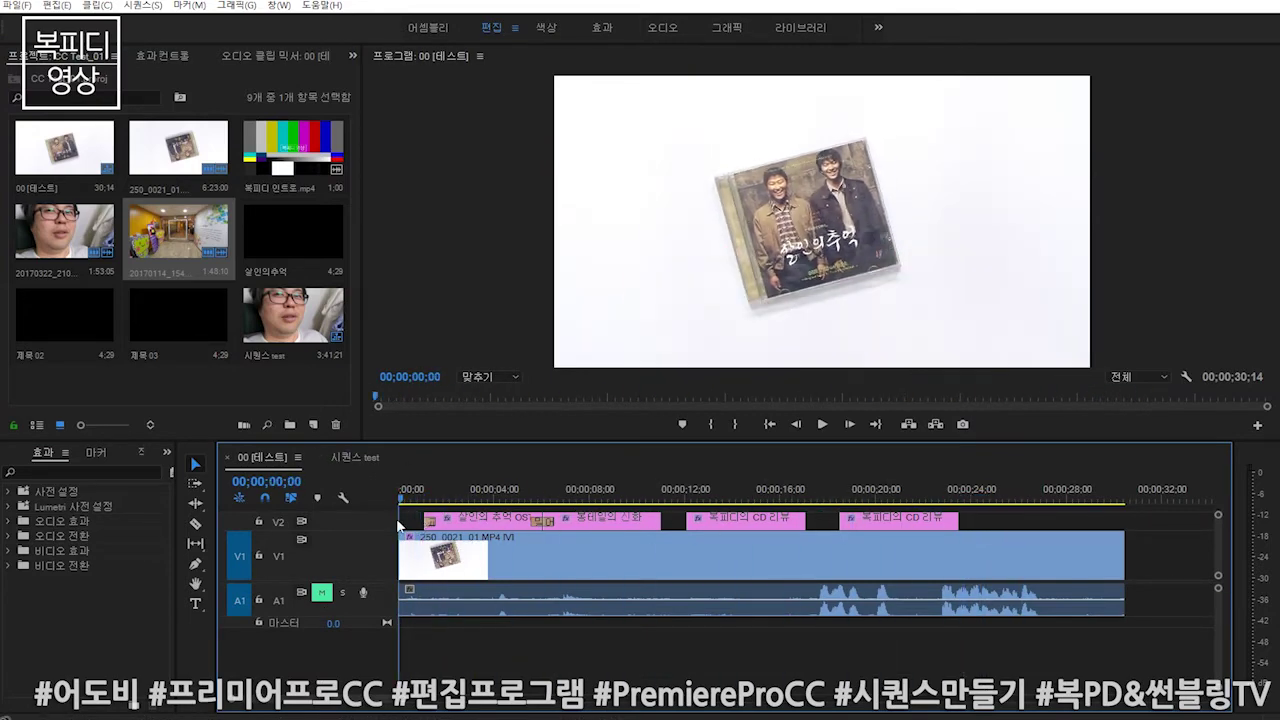
pyautogui.click(281, 334)
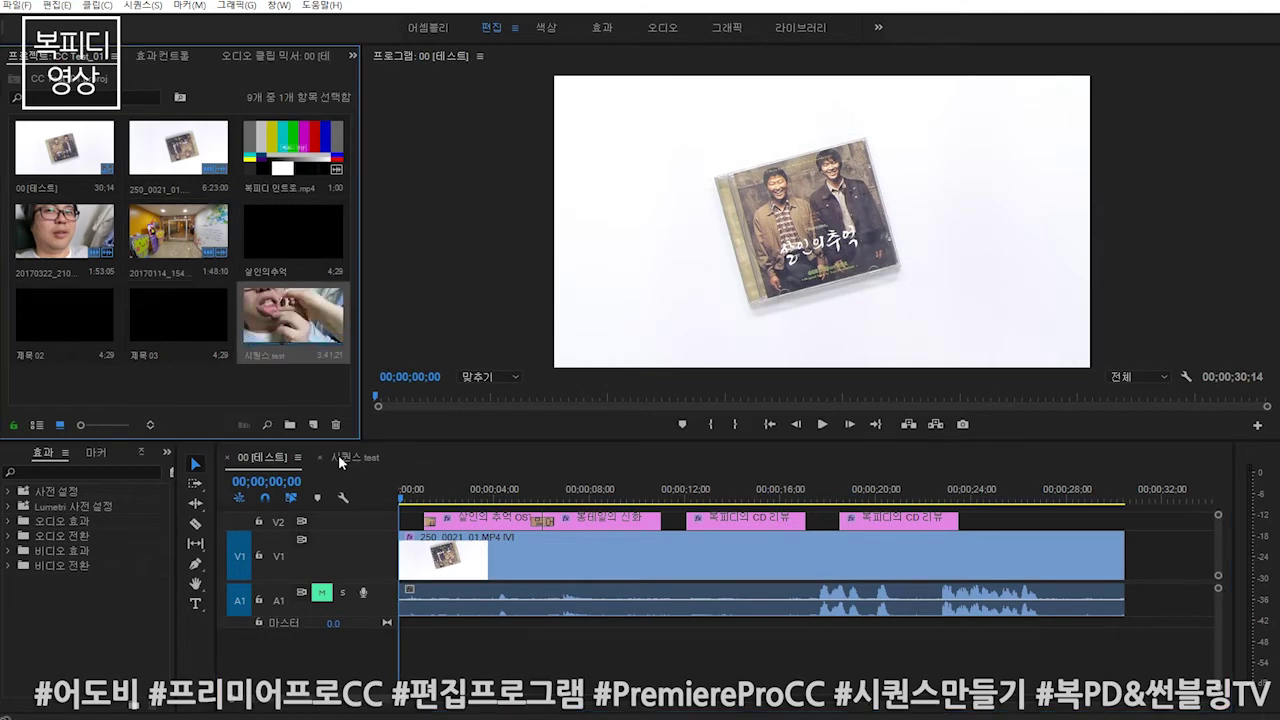
pyautogui.click(349, 457)
# Scrub 시퀀스 test from its beginning through the hallway and exhibition-hall footage.
pyautogui.moveTo(551, 497); pyautogui.dragTo(400, 500)
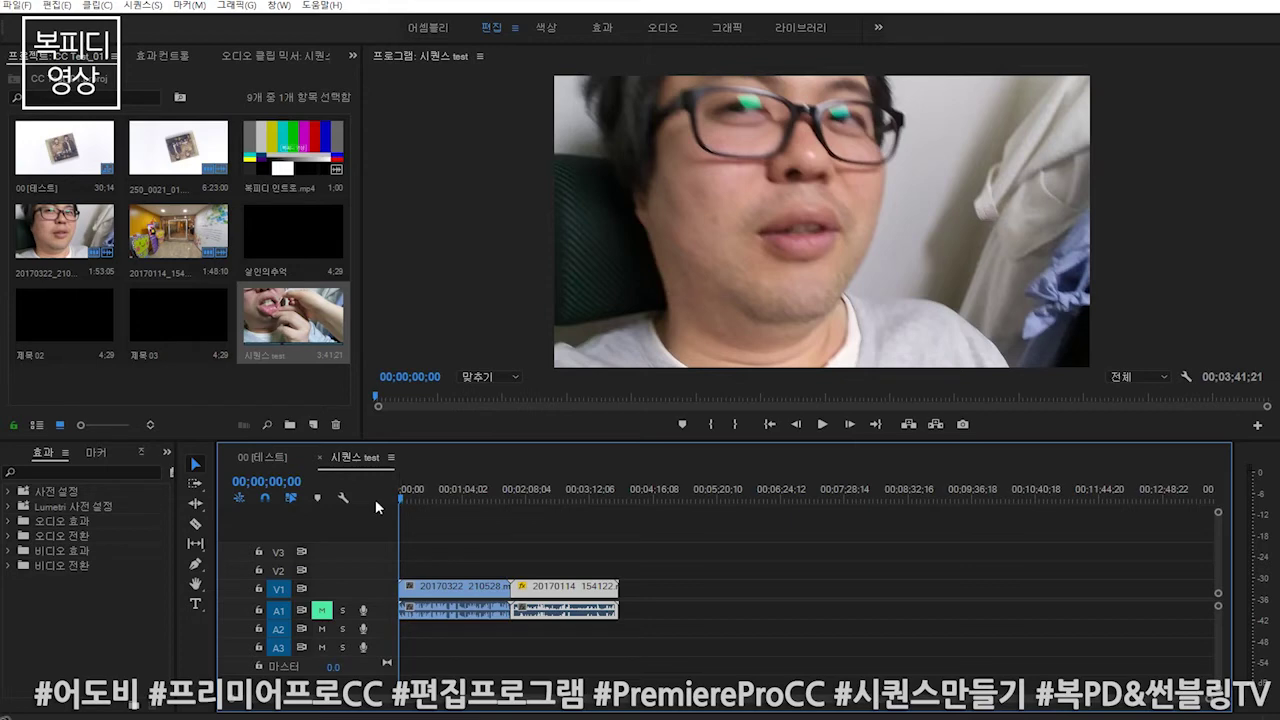
pyautogui.moveTo(414, 498); pyautogui.dragTo(499, 513)
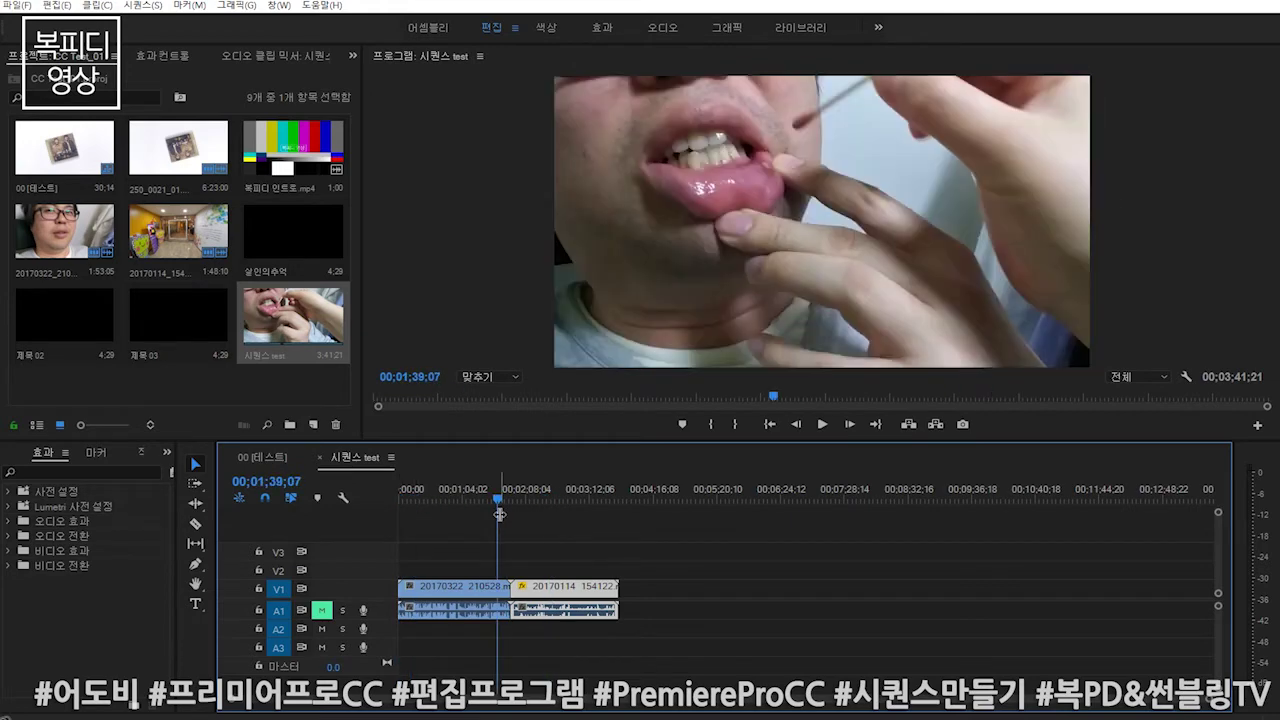
pyautogui.moveTo(499, 513)
pyautogui.mouseDown()
pyautogui.moveTo(521, 502)
pyautogui.moveTo(433, 507)
pyautogui.moveTo(557, 514)
pyautogui.mouseUp()
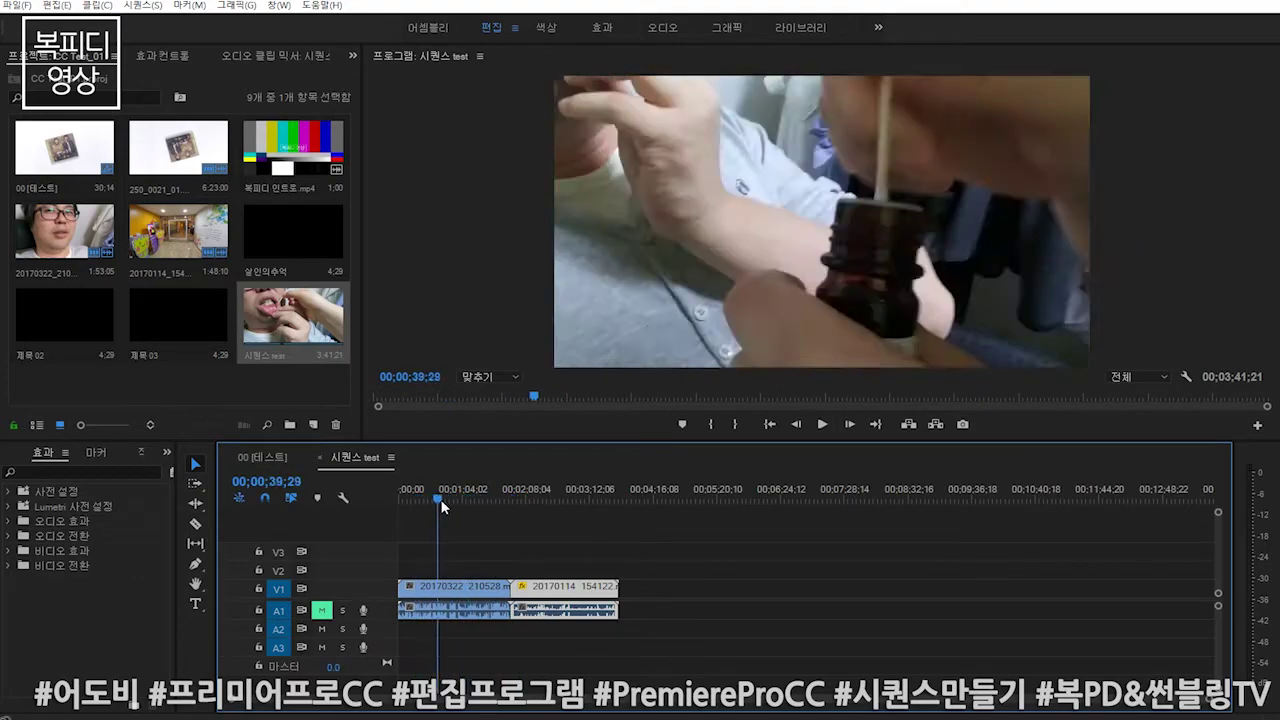
pyautogui.moveTo(556, 514); pyautogui.dragTo(557, 508)
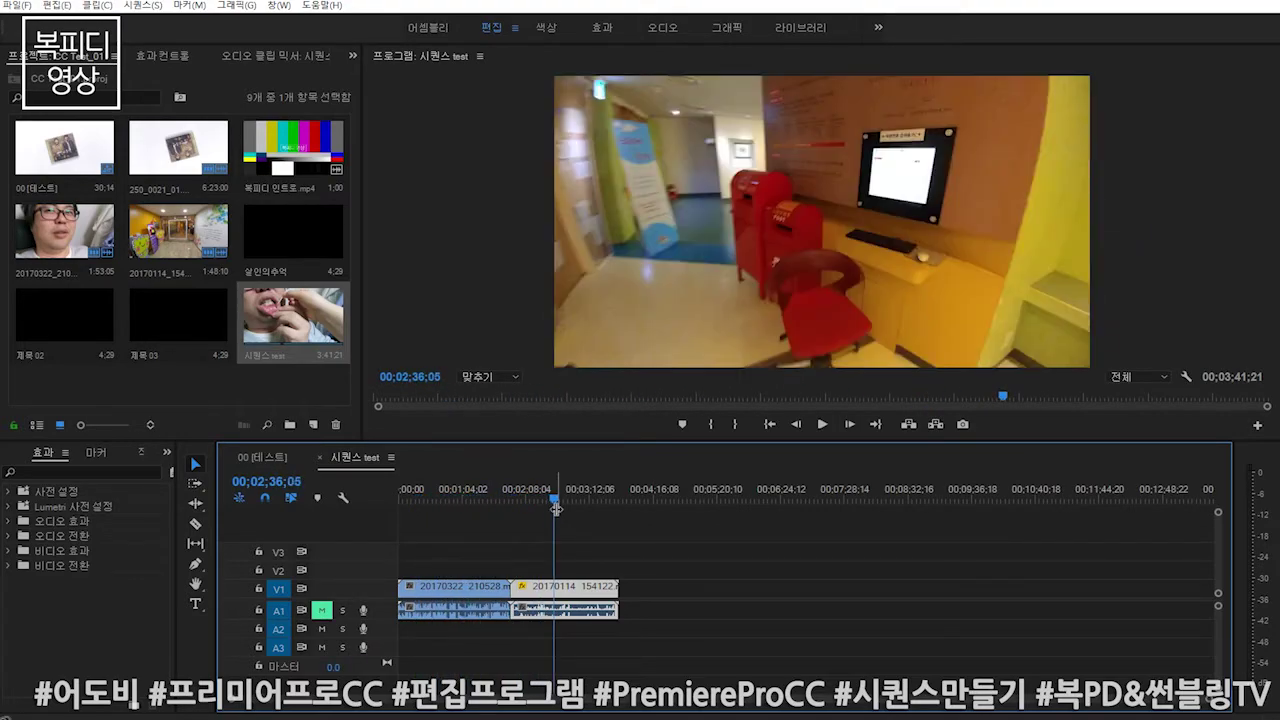
pyautogui.moveTo(557, 508); pyautogui.dragTo(598, 505)
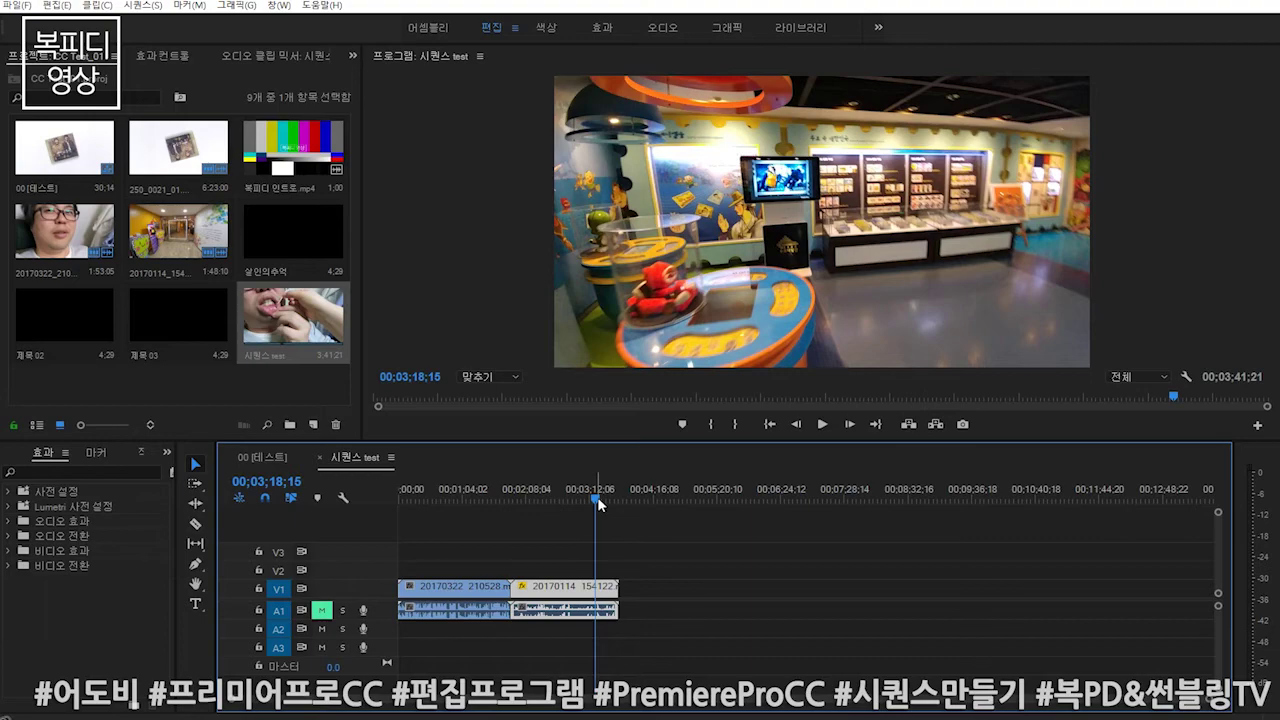
pyautogui.moveTo(598, 505); pyautogui.dragTo(443, 507)
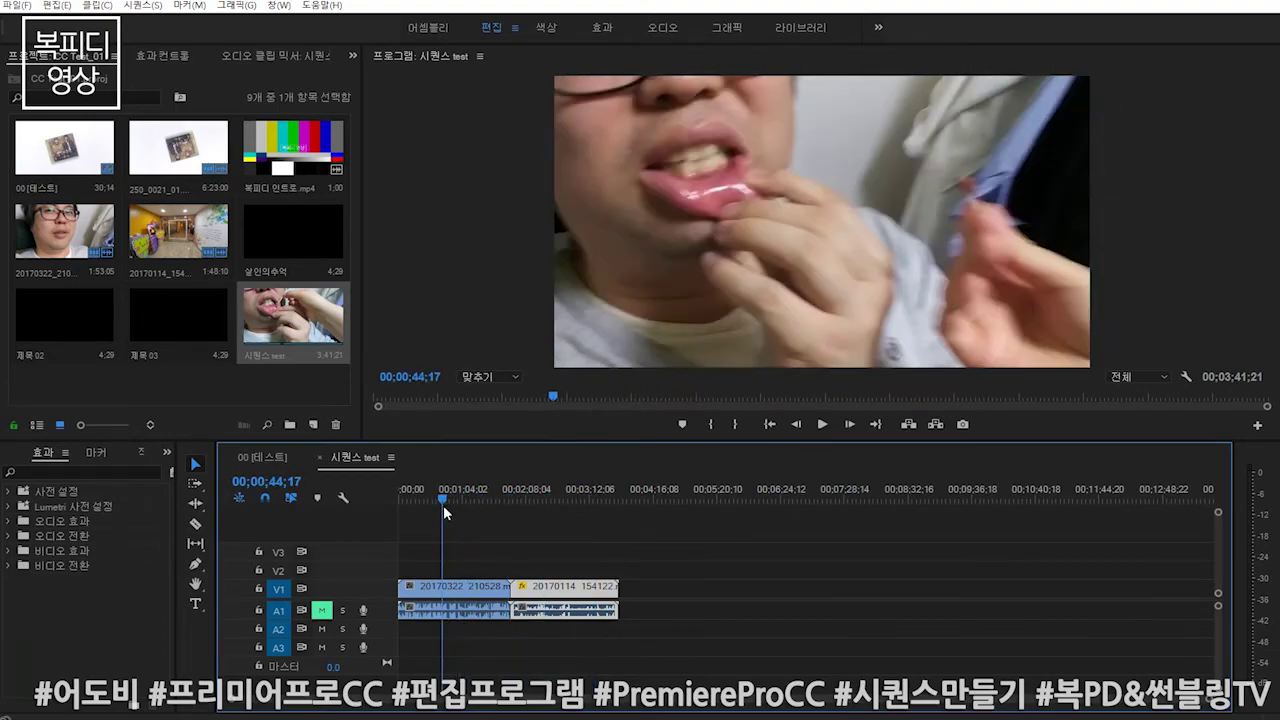
# Review the first clip near 00;01;23;25, then settle on 00;02;23;03 and show the second clip's effects.
pyautogui.click(483, 494)
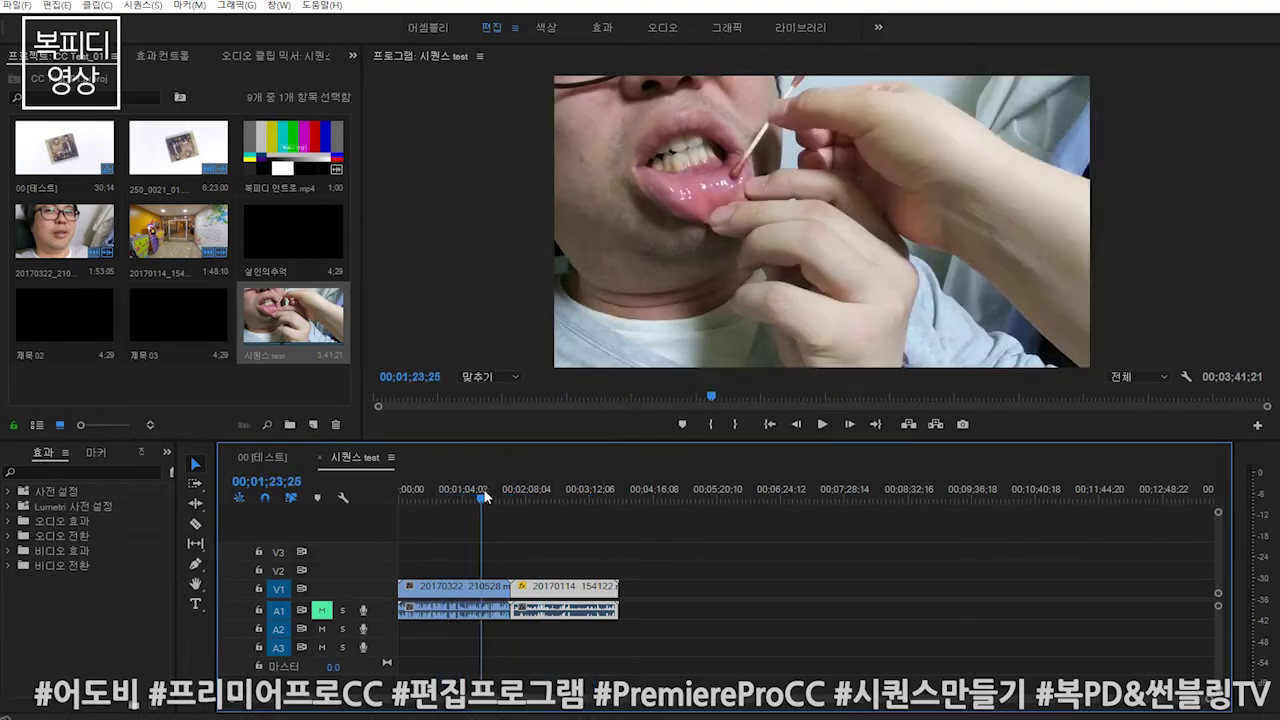
pyautogui.moveTo(483, 497); pyautogui.dragTo(489, 497)
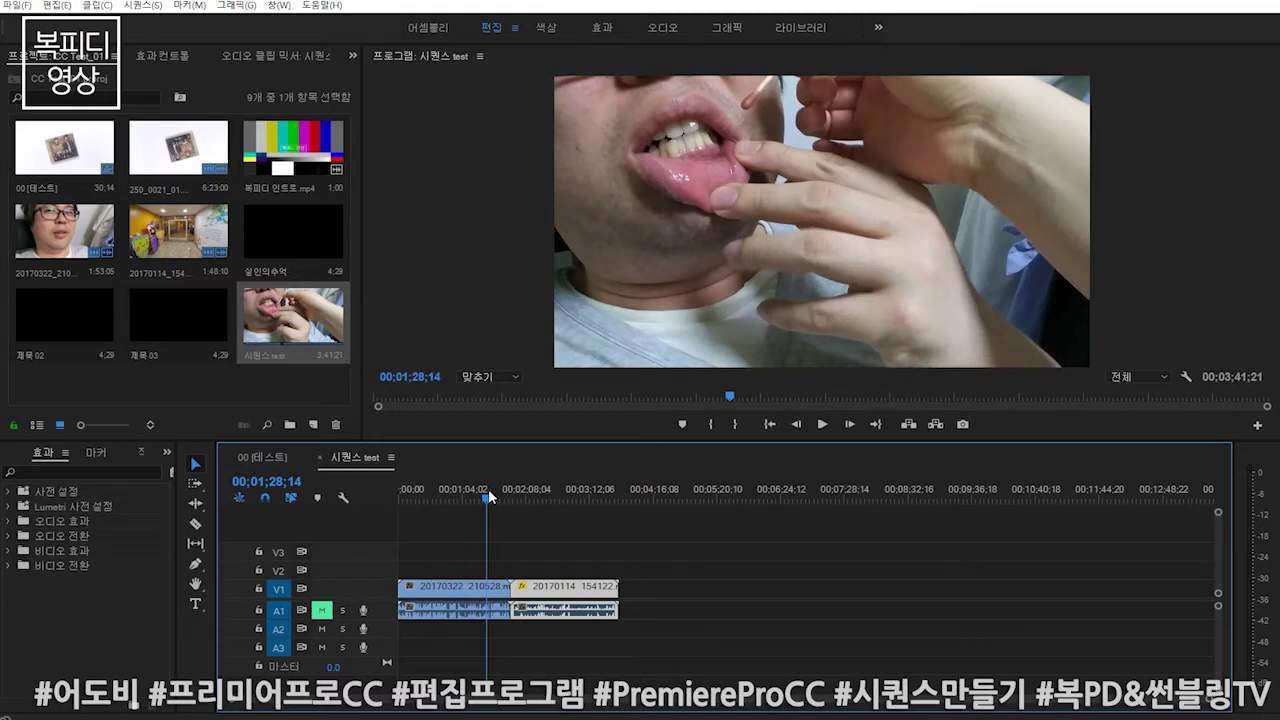
pyautogui.moveTo(488, 496); pyautogui.dragTo(478, 481)
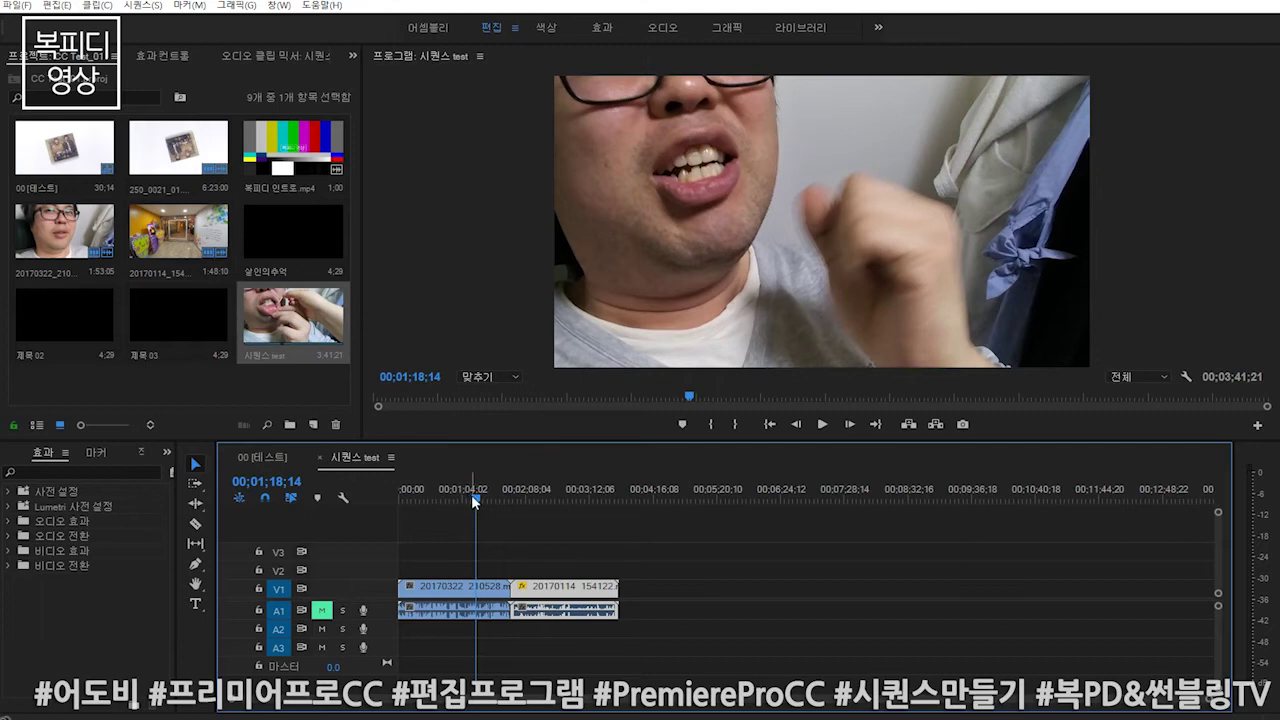
pyautogui.moveTo(473, 497); pyautogui.dragTo(578, 503)
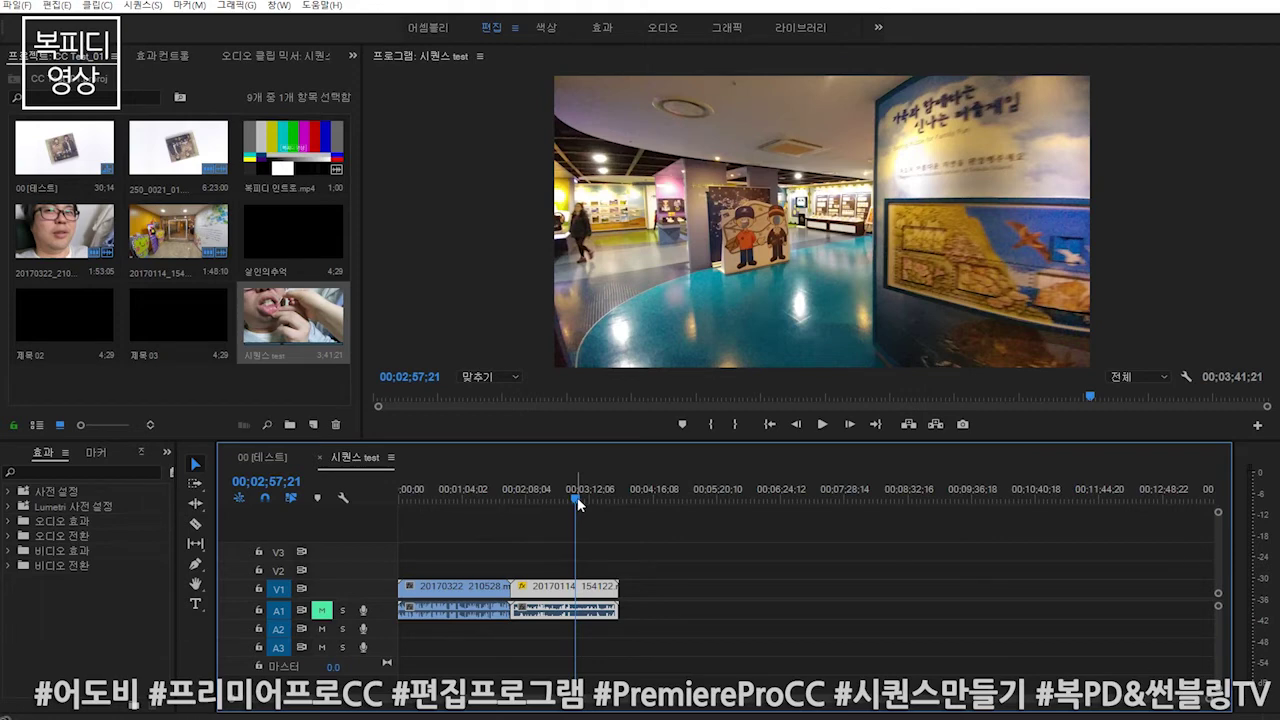
pyautogui.moveTo(578, 503); pyautogui.dragTo(538, 503)
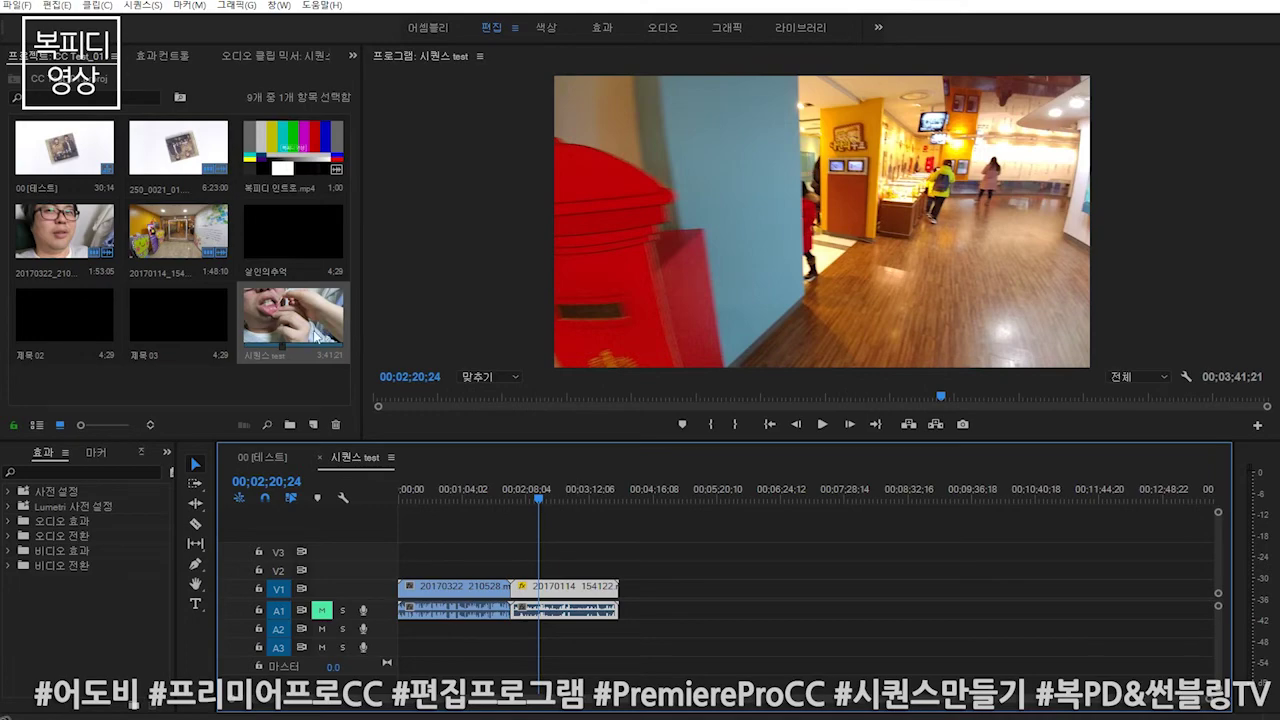
pyautogui.moveTo(538, 499); pyautogui.dragTo(542, 505)
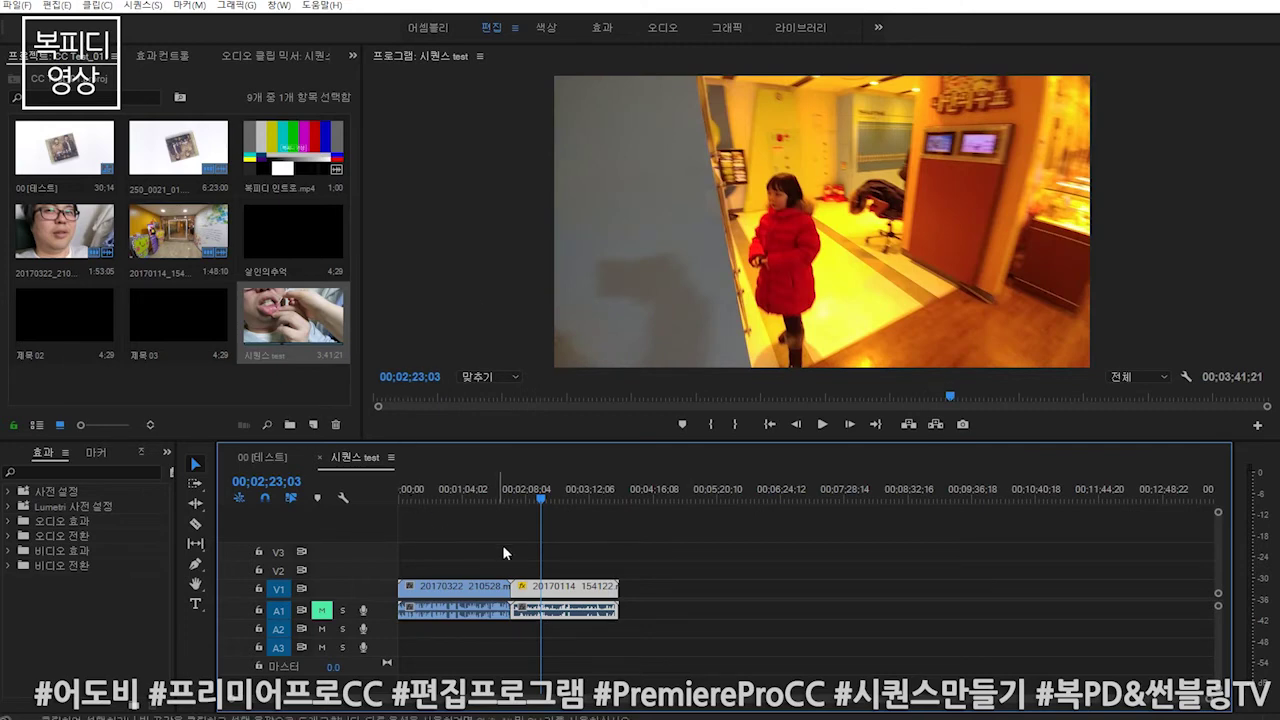
pyautogui.click(160, 56)
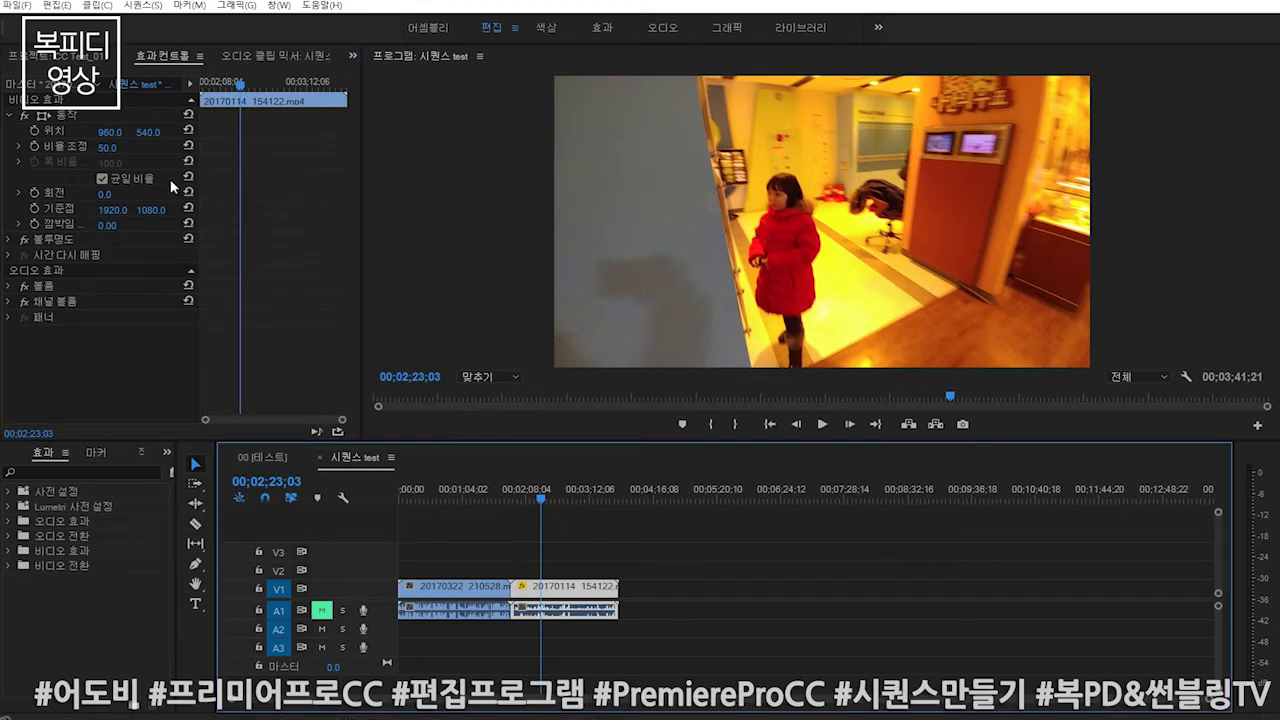
# Drag the second clip's Scale to compare framing, committing a value of 100.
pyautogui.moveTo(106, 148); pyautogui.dragTo(138, 148)
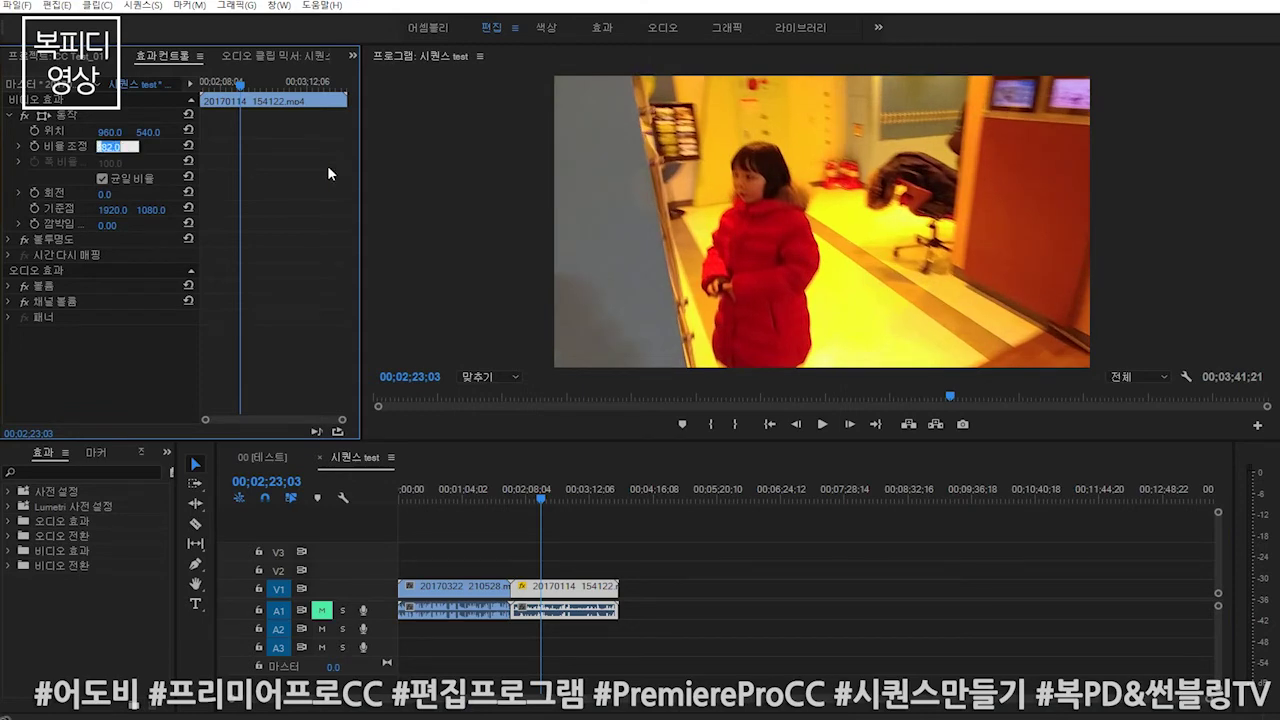
pyautogui.write('100')
pyautogui.press('Return')
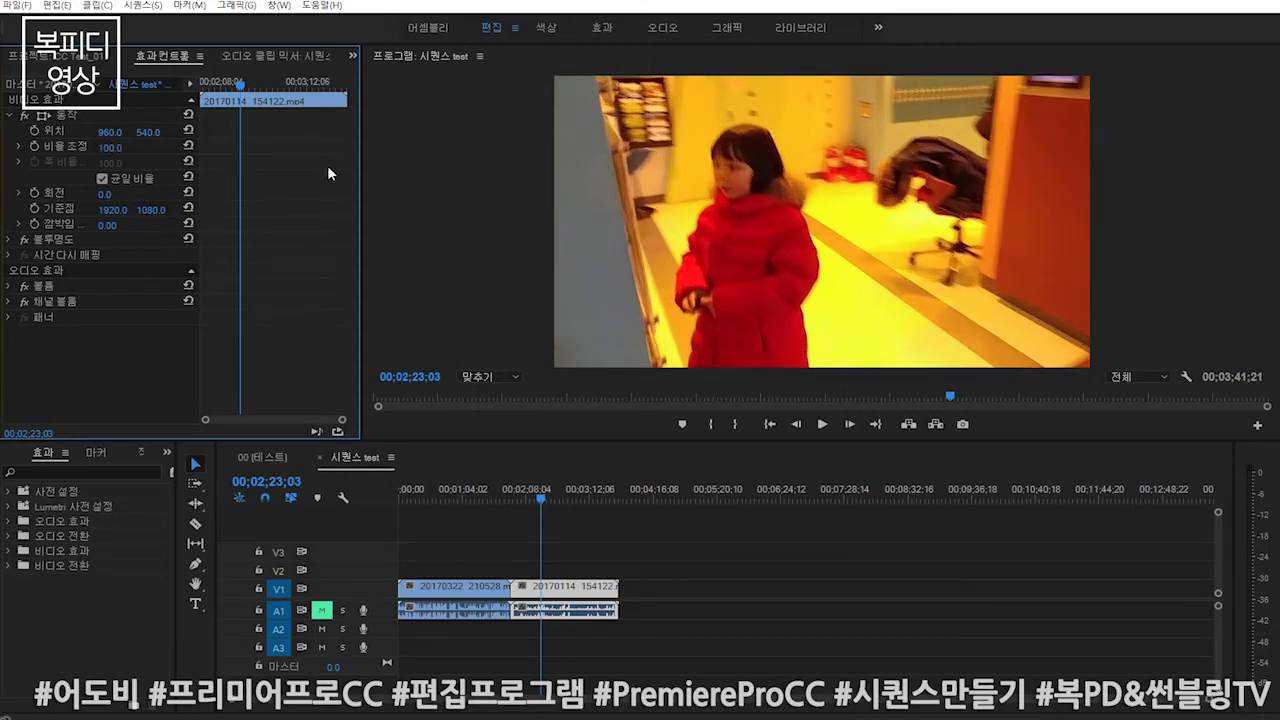
pyautogui.moveTo(563, 500); pyautogui.dragTo(566, 500)
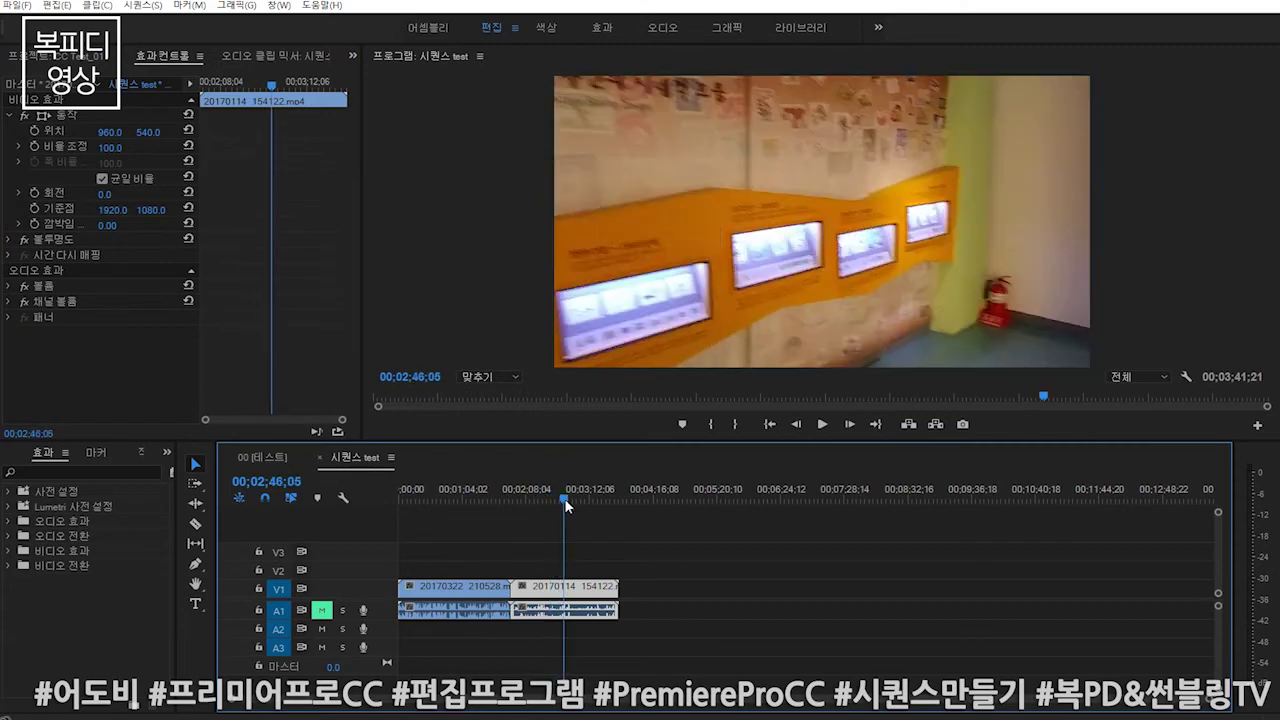
pyautogui.moveTo(109, 148)
pyautogui.mouseDown()
pyautogui.moveTo(67, 148)
pyautogui.moveTo(151, 148)
pyautogui.mouseUp()
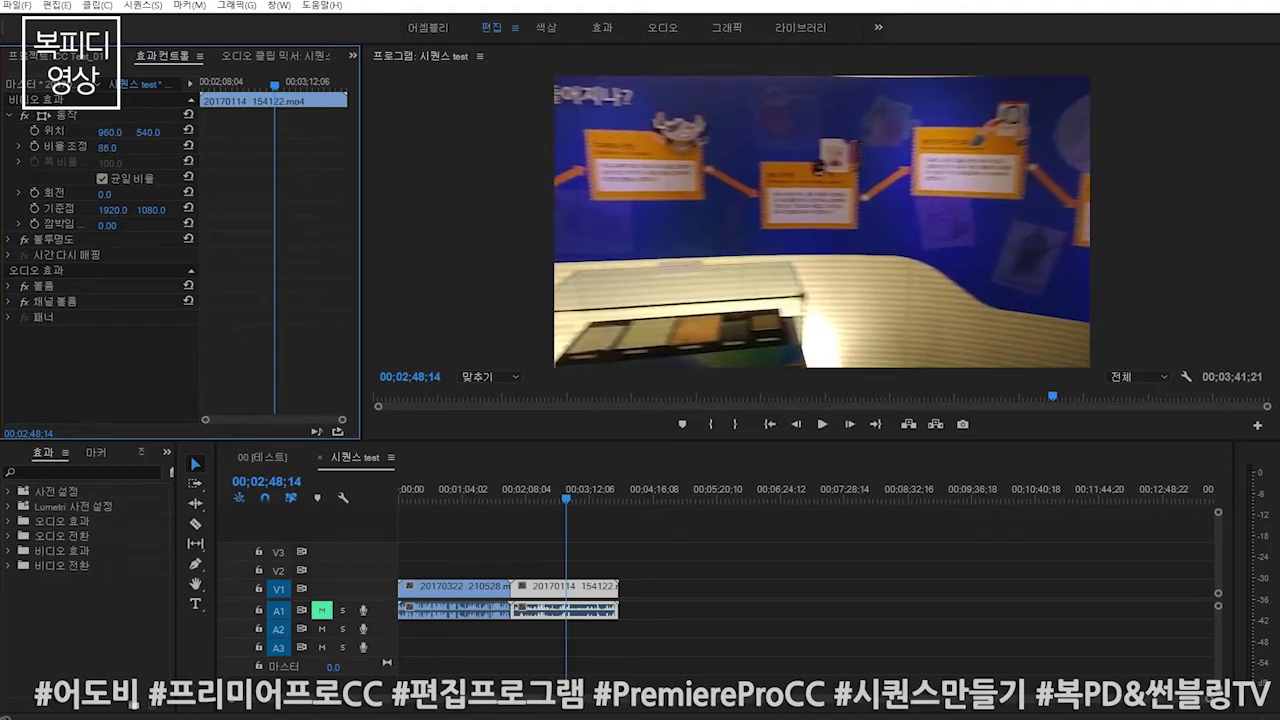
pyautogui.moveTo(151, 148); pyautogui.dragTo(118, 148)
# Try Scale values of 63, 76 and 79 for the second clip.
pyautogui.click(118, 148)
pyautogui.write('63')
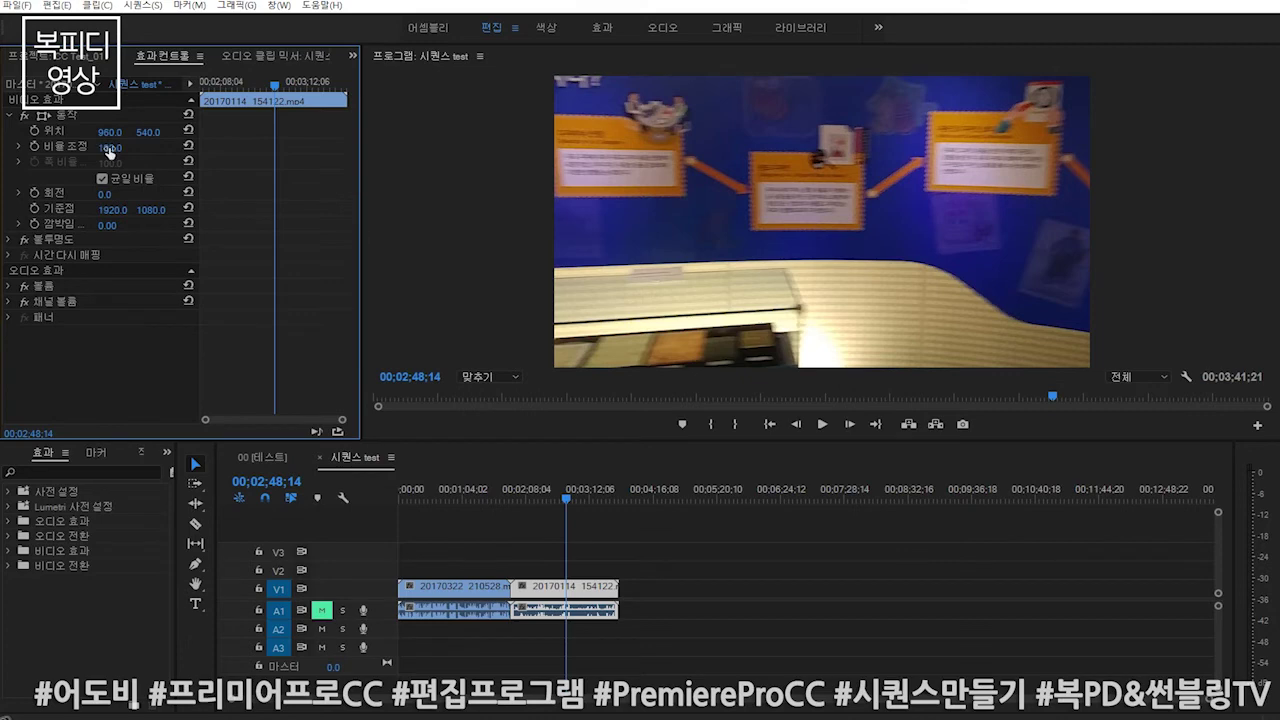
pyautogui.press('Return')
pyautogui.write('76')
pyautogui.press('Return')
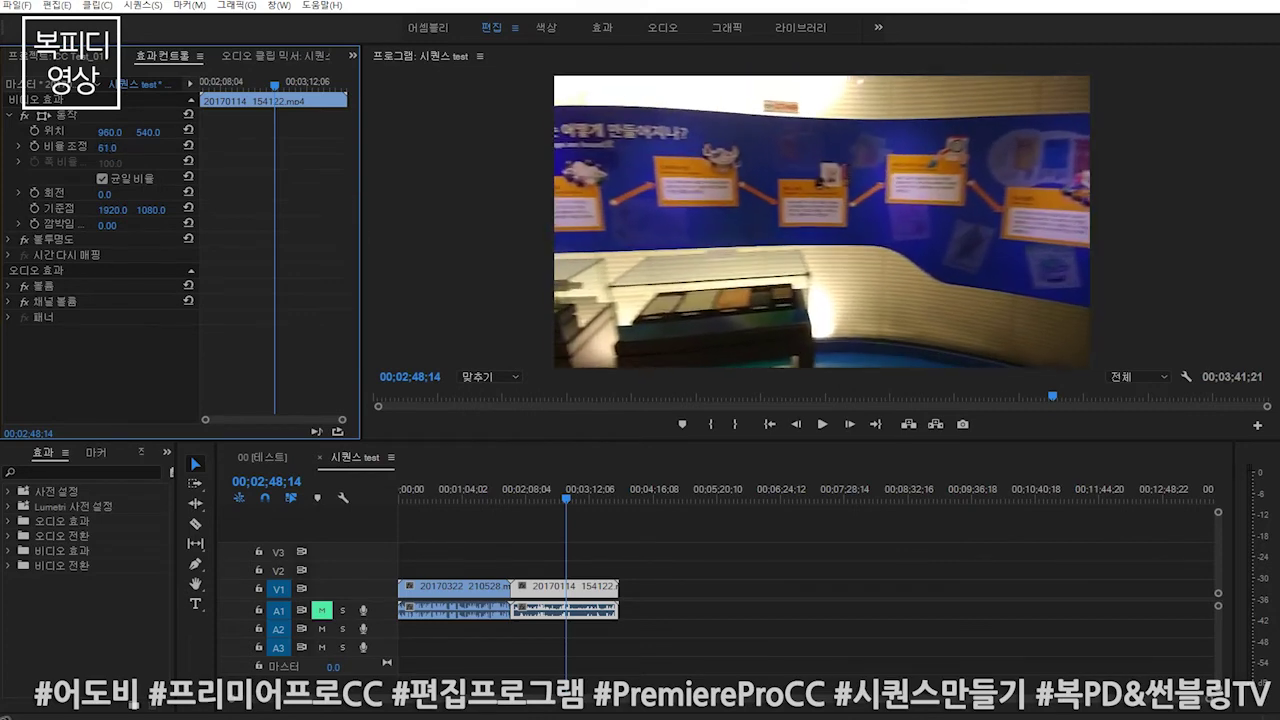
pyautogui.click(118, 148)
pyautogui.write('79')
pyautogui.press('Return')
pyautogui.click(119, 341)
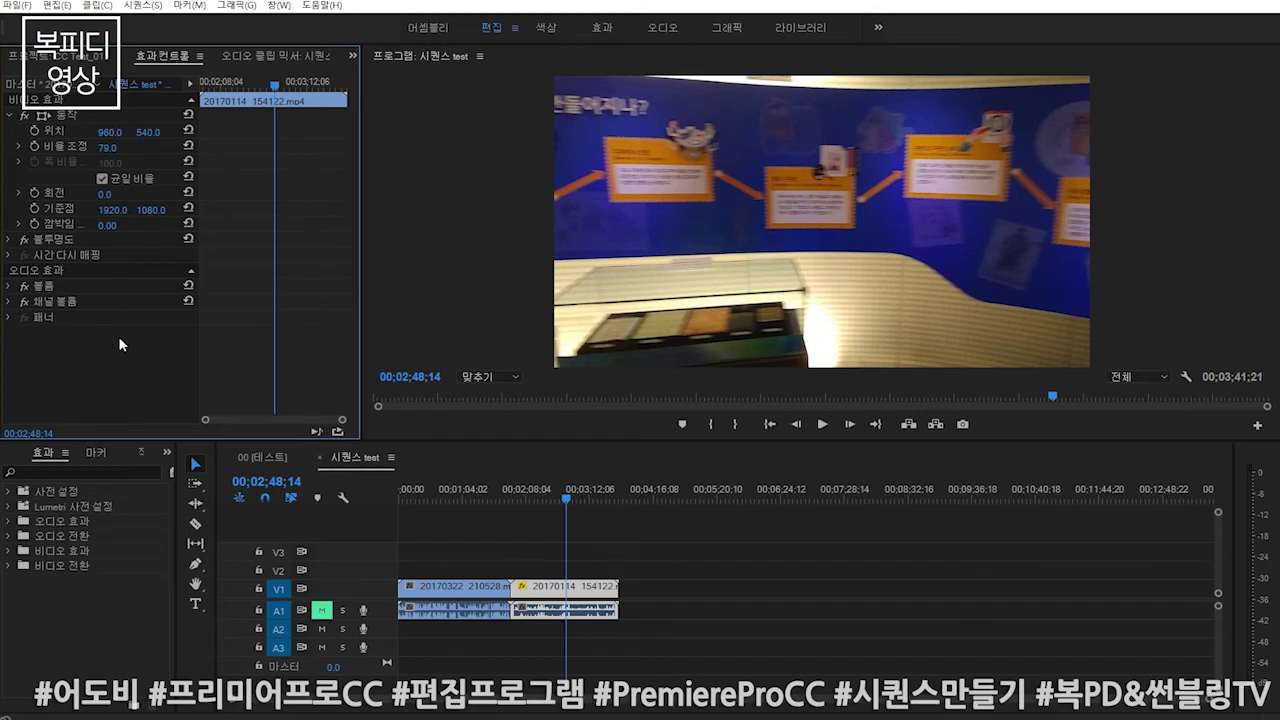
# Drag the Scale down to 55 then up to 73, and scrub to preview.
pyautogui.moveTo(104, 150); pyautogui.dragTo(80, 150)
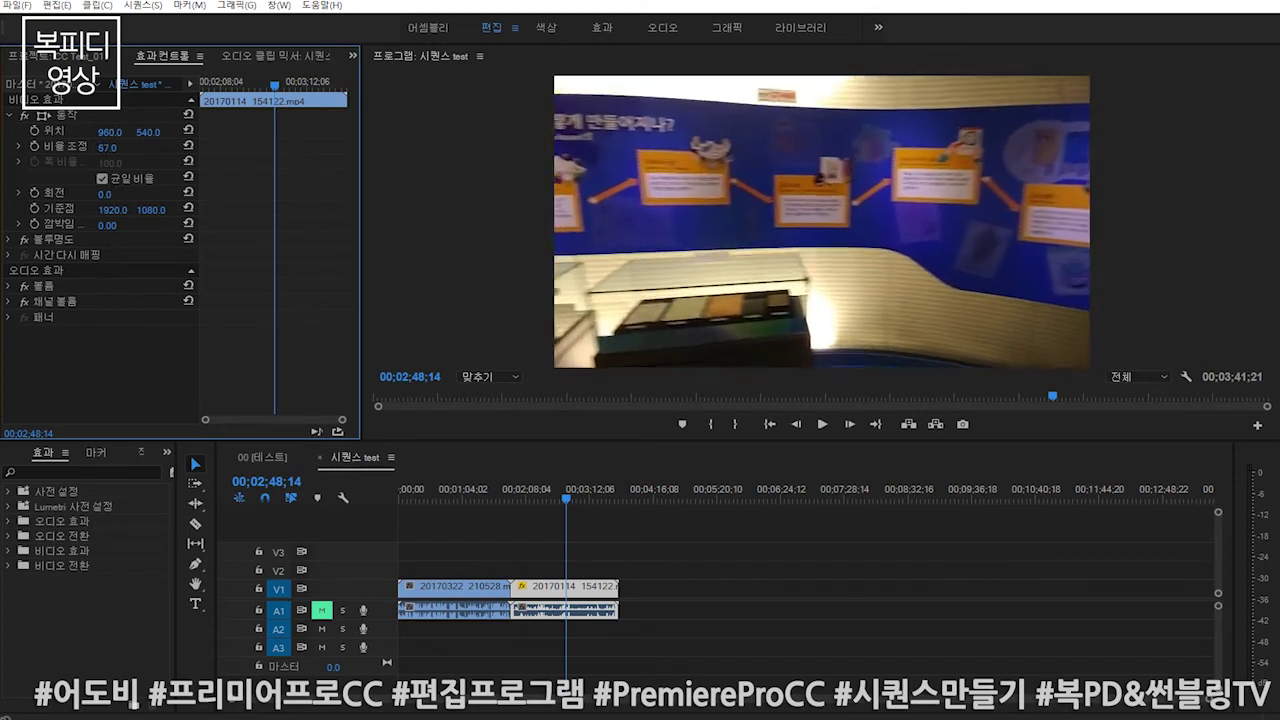
pyautogui.moveTo(80, 150); pyautogui.dragTo(98, 150)
pyautogui.click(524, 491)
pyautogui.moveTo(524, 491)
pyautogui.mouseDown()
pyautogui.moveTo(429, 515)
pyautogui.moveTo(529, 512)
pyautogui.mouseUp()
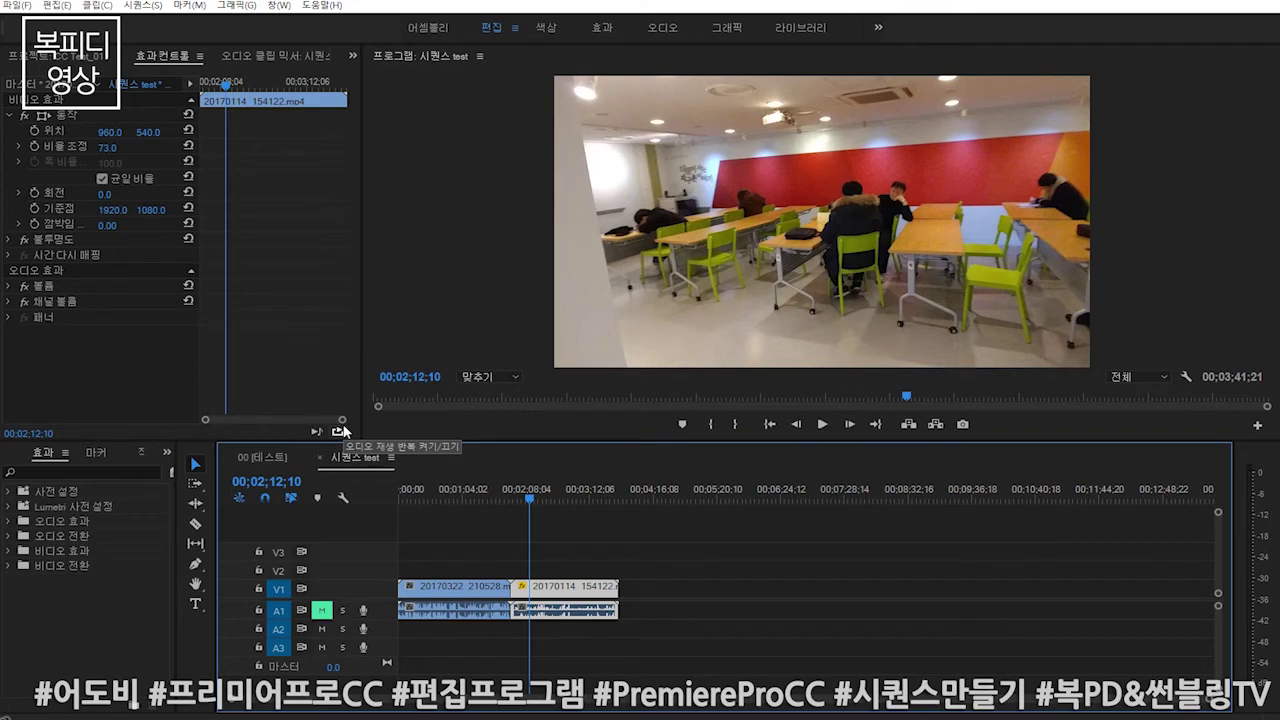
pyautogui.moveTo(522, 498); pyautogui.dragTo(489, 502)
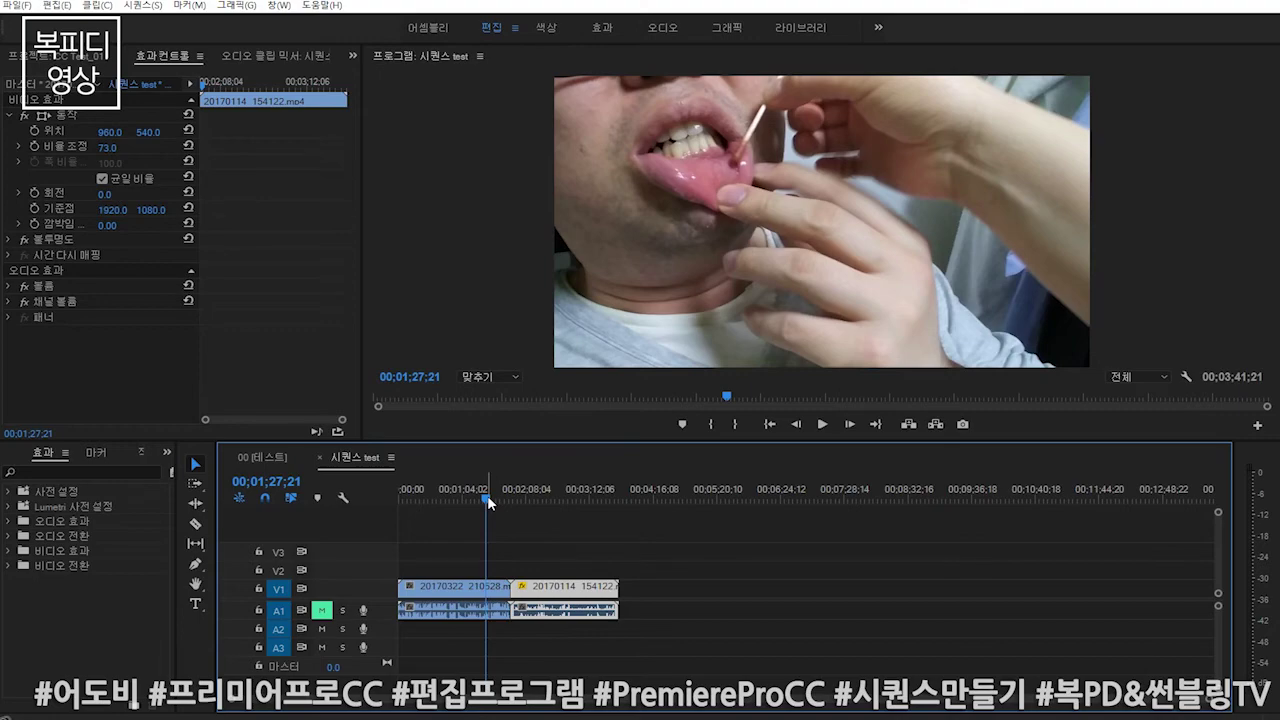
pyautogui.moveTo(489, 502); pyautogui.dragTo(558, 500)
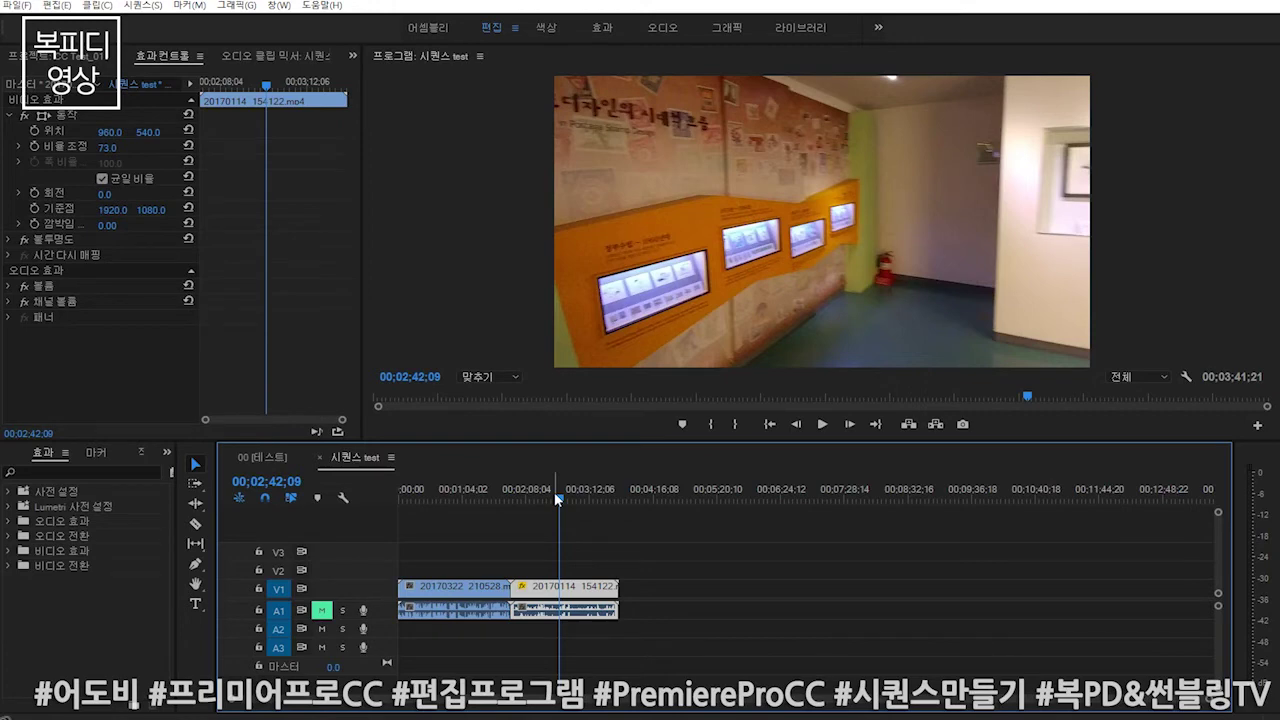
pyautogui.moveTo(558, 500)
pyautogui.mouseDown()
pyautogui.moveTo(479, 505)
pyautogui.moveTo(557, 505)
pyautogui.mouseUp()
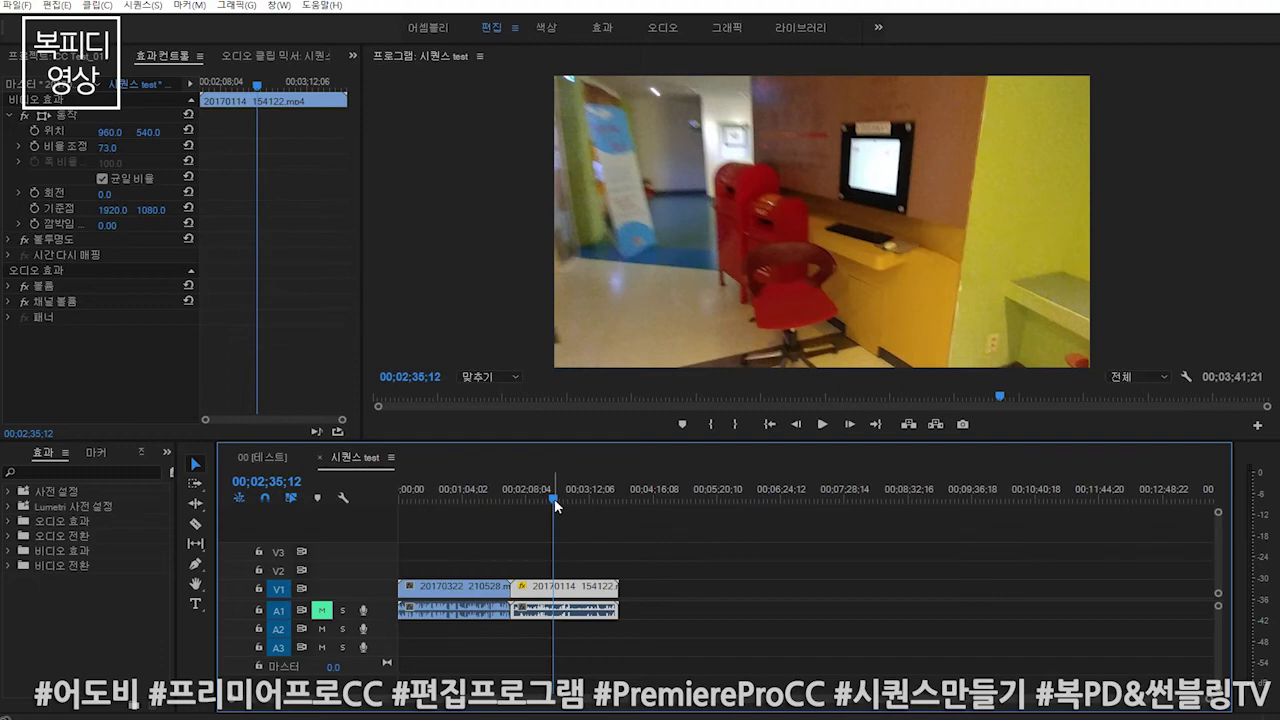
pyautogui.moveTo(528, 496); pyautogui.dragTo(547, 515)
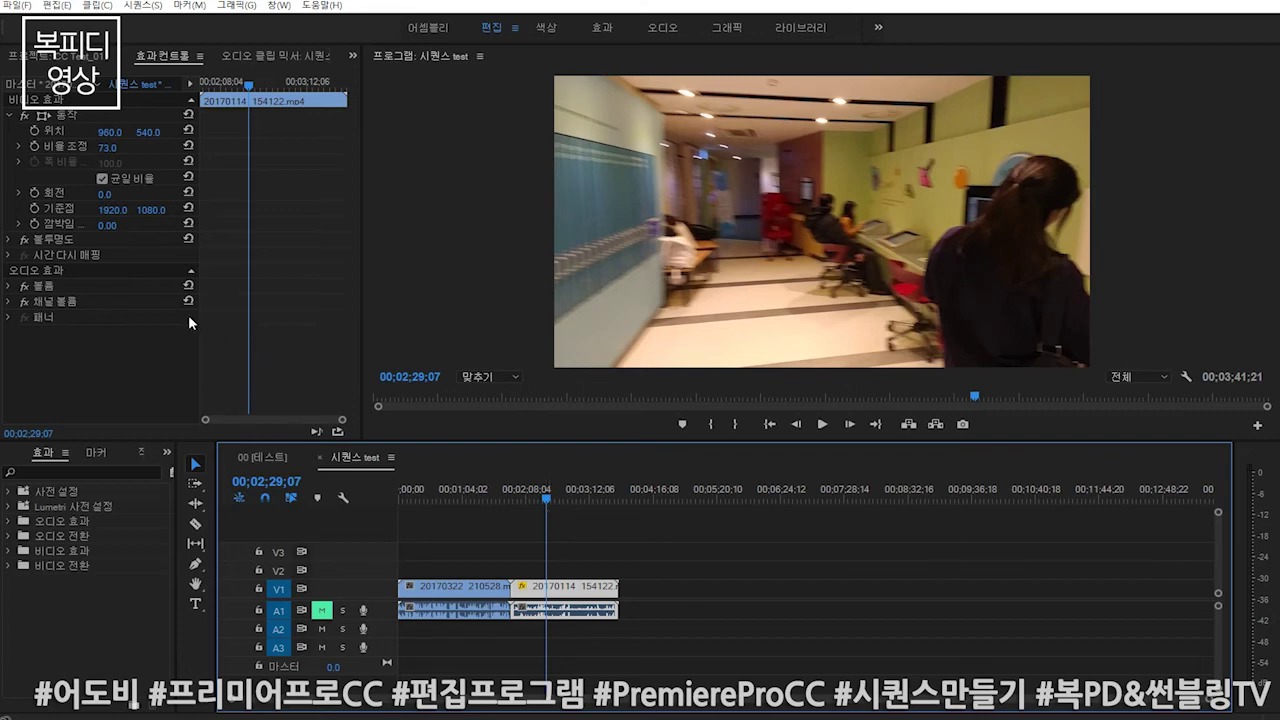
pyautogui.click(104, 62)
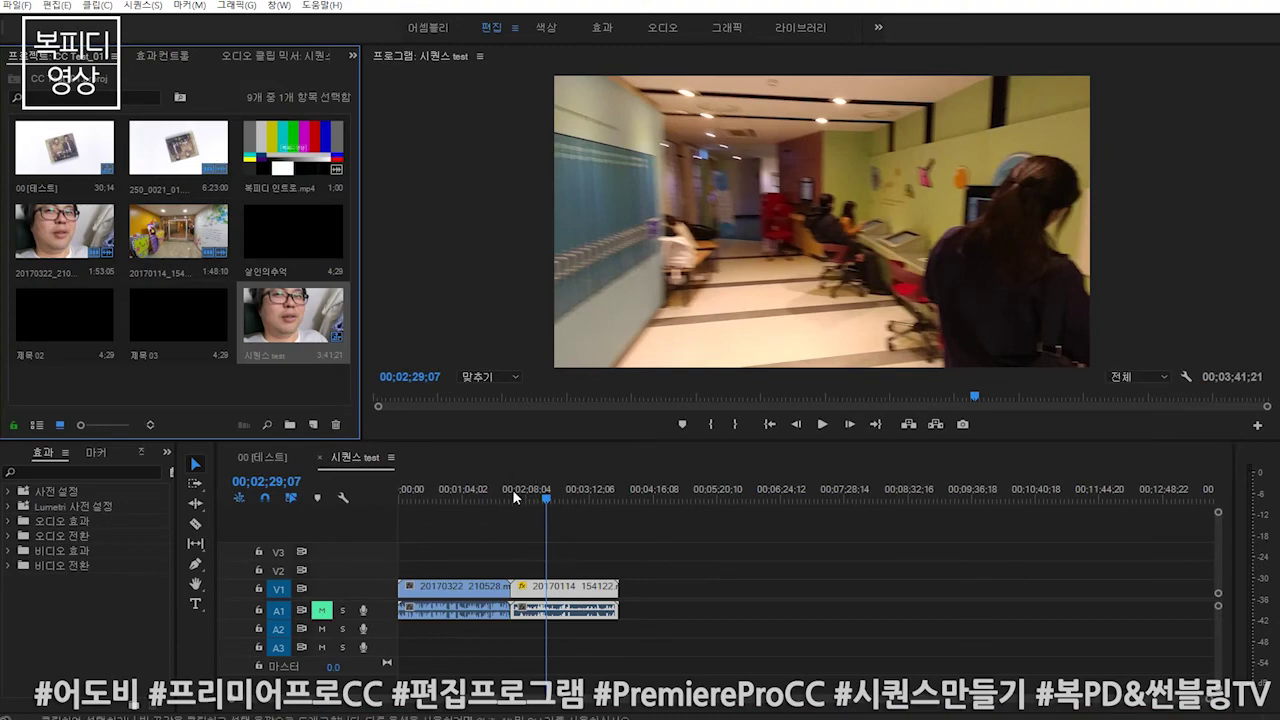
# Scrub from the first clip into the second and bring up its Effect Controls.
pyautogui.click(451, 500)
pyautogui.moveTo(451, 502); pyautogui.dragTo(466, 499)
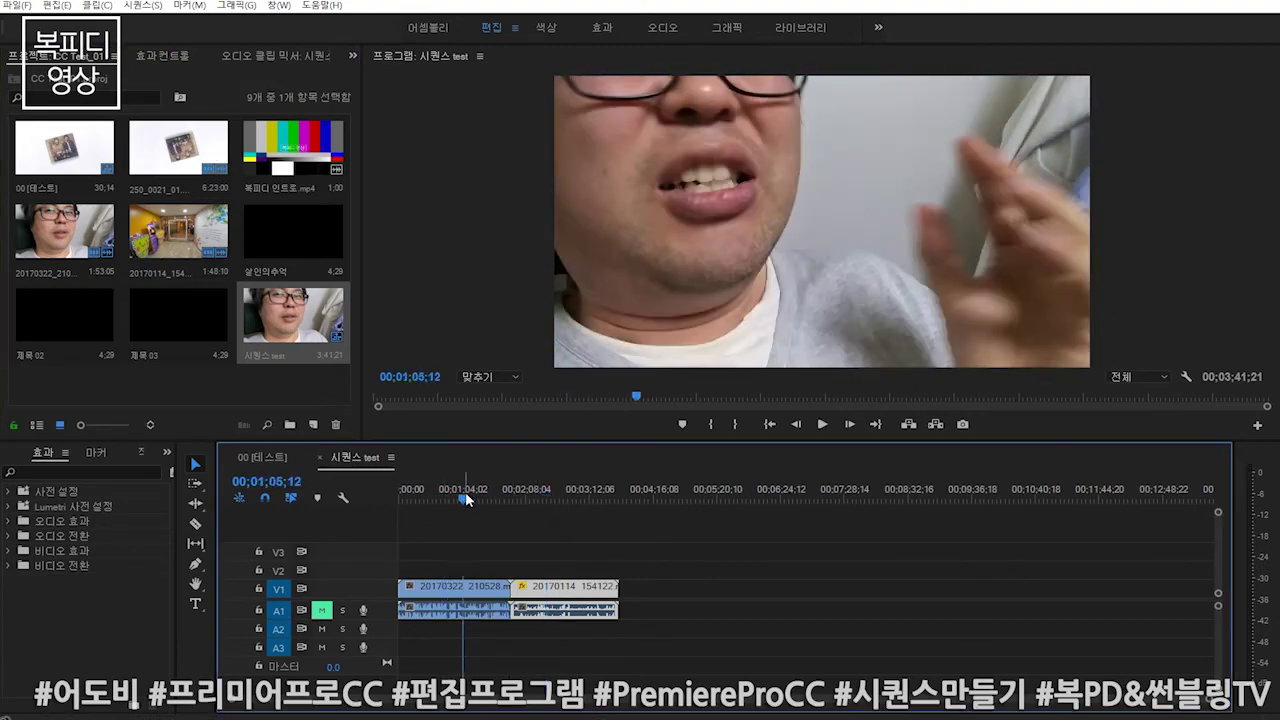
pyautogui.moveTo(466, 499); pyautogui.dragTo(552, 503)
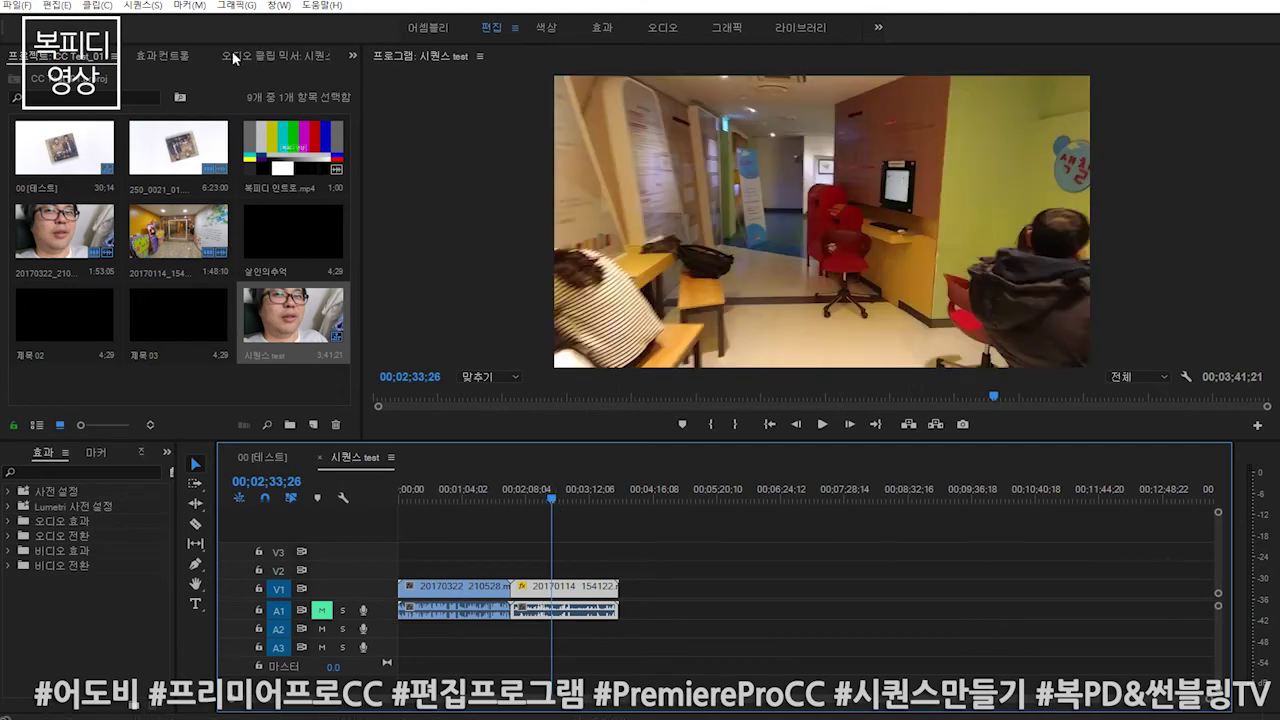
pyautogui.click(162, 55)
# Reset the second clip's Scale to 100, scrub through it, then drag Scale down to 52.
pyautogui.moveTo(104, 147); pyautogui.dragTo(111, 147)
pyautogui.click(110, 147)
pyautogui.write('100')
pyautogui.press('Return')
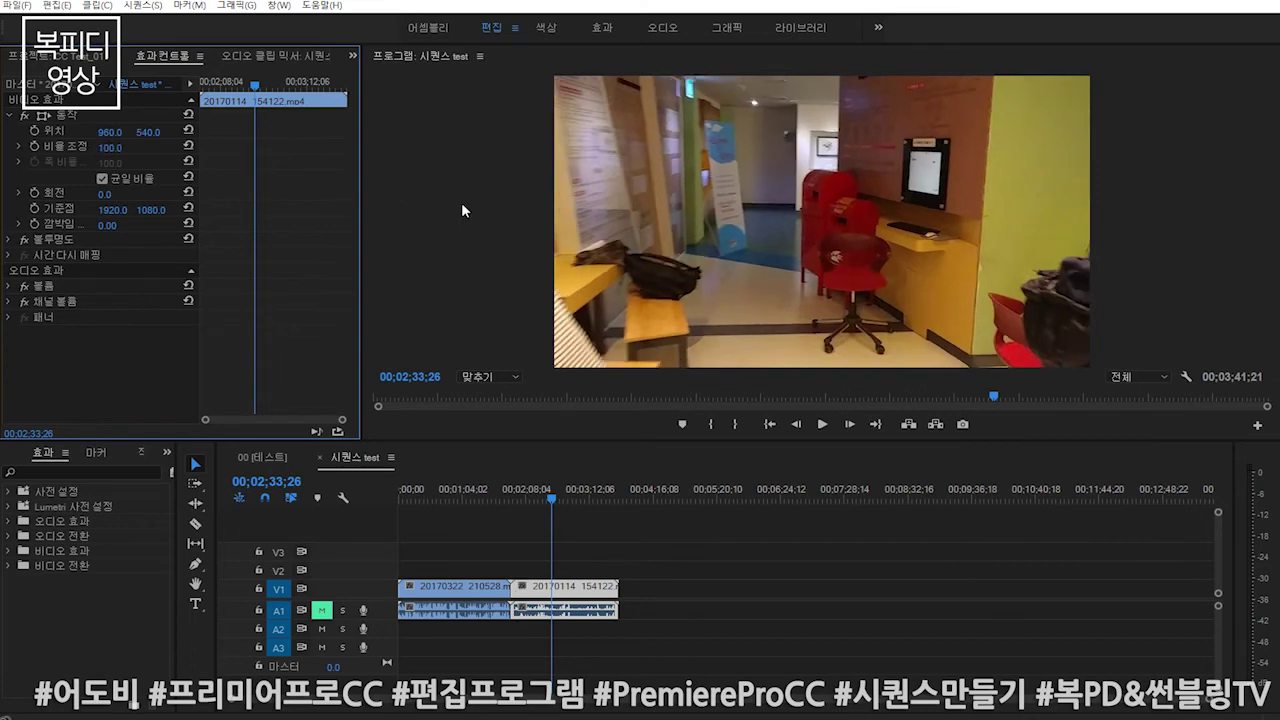
pyautogui.moveTo(568, 496); pyautogui.dragTo(569, 498)
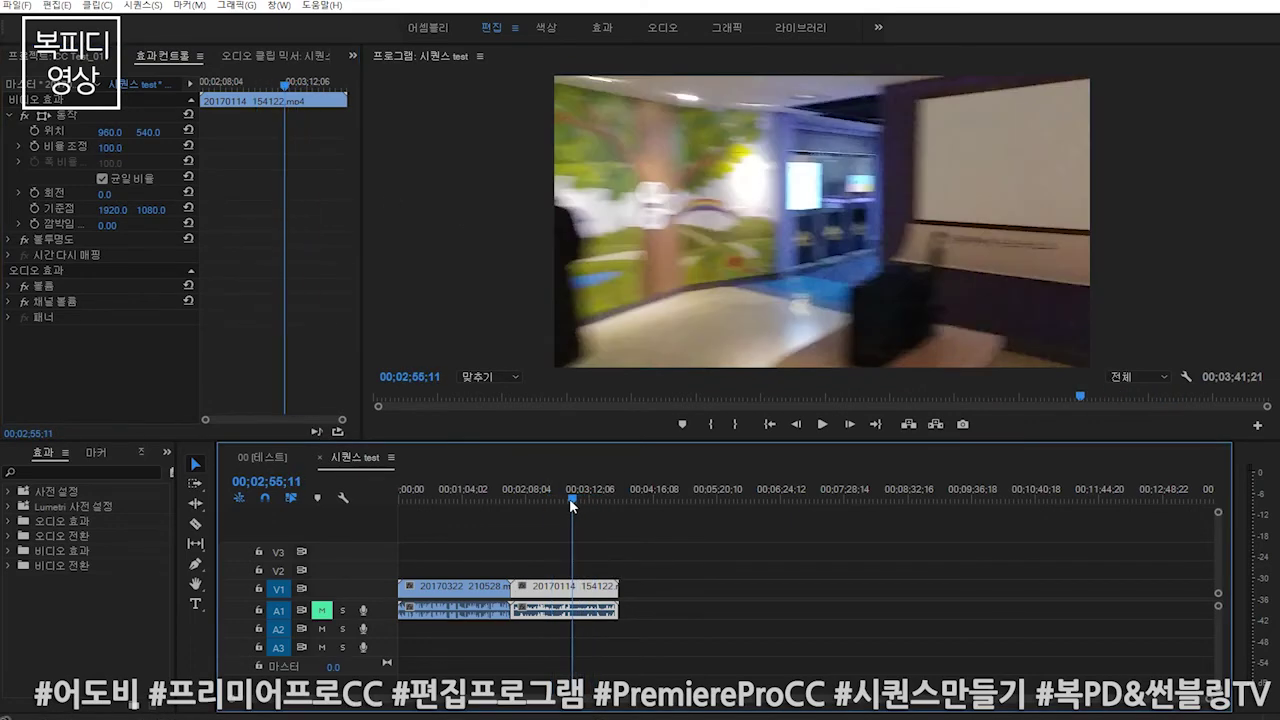
pyautogui.moveTo(569, 498); pyautogui.dragTo(579, 500)
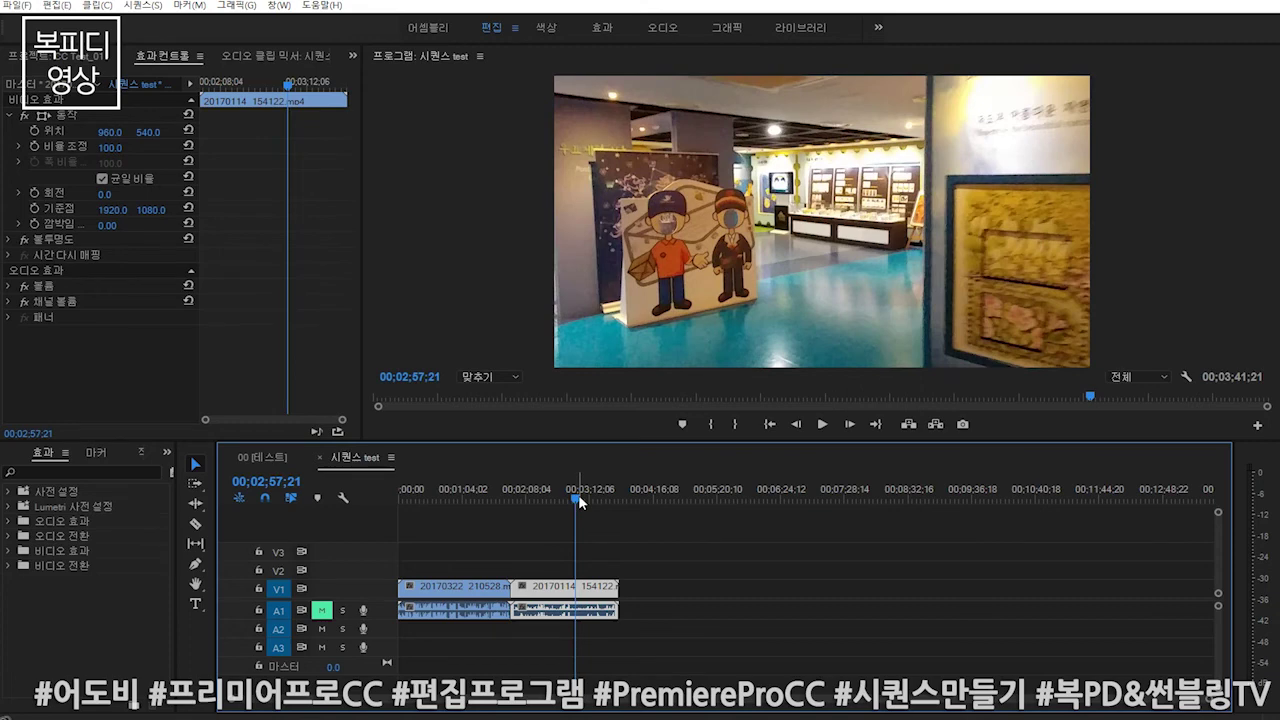
pyautogui.moveTo(107, 147); pyautogui.dragTo(63, 147)
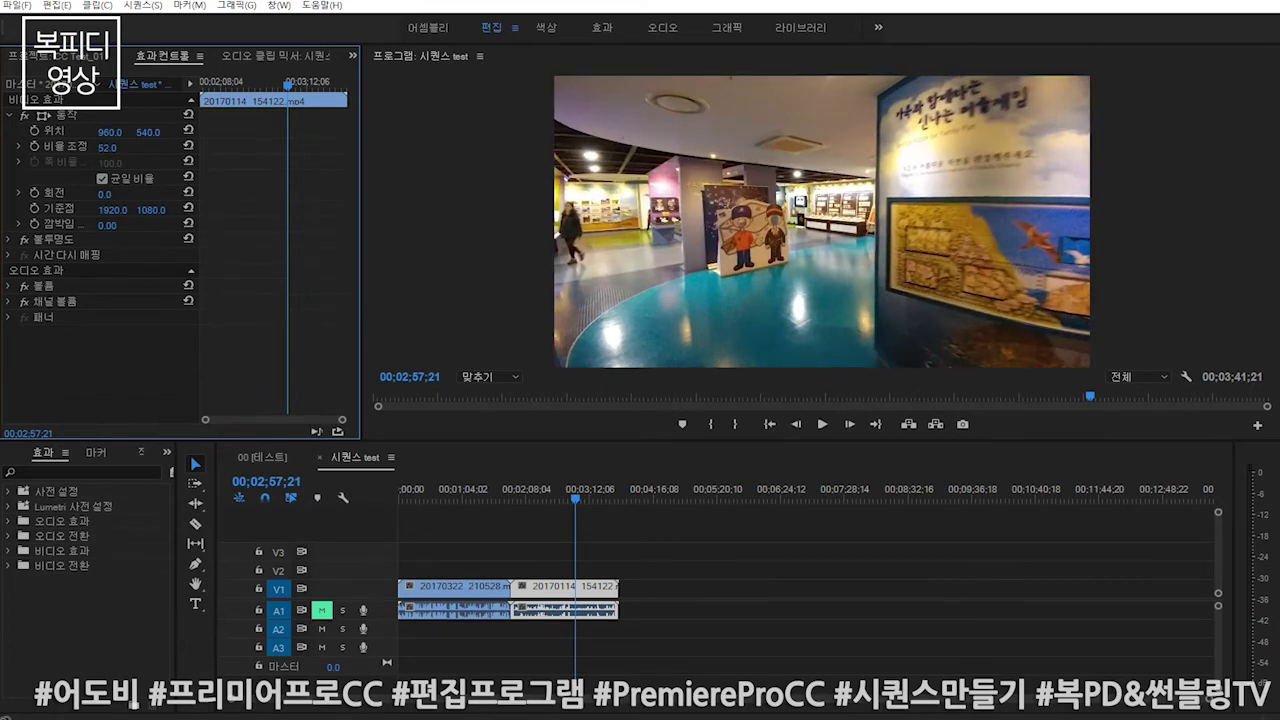
# Return the second clip's Scale to 100 and drag its Position to 1253, 487.
pyautogui.moveTo(63, 147); pyautogui.dragTo(113, 132)
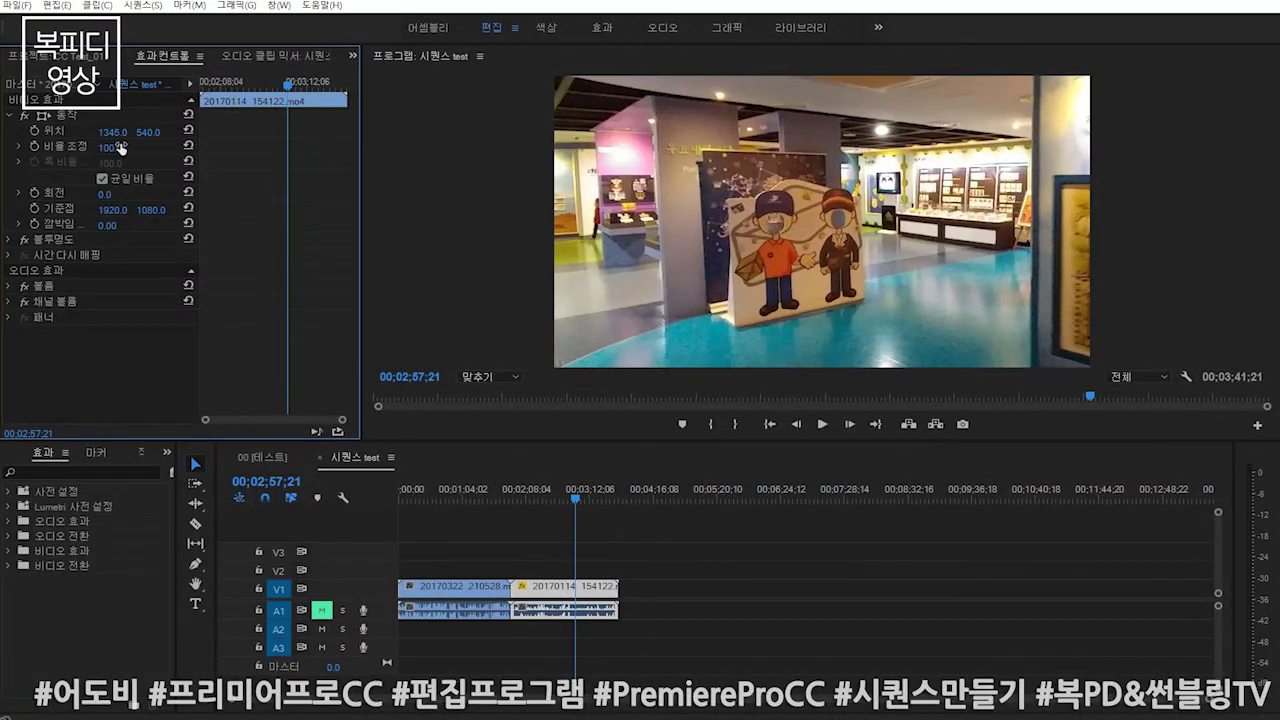
pyautogui.moveTo(116, 132); pyautogui.dragTo(113, 132)
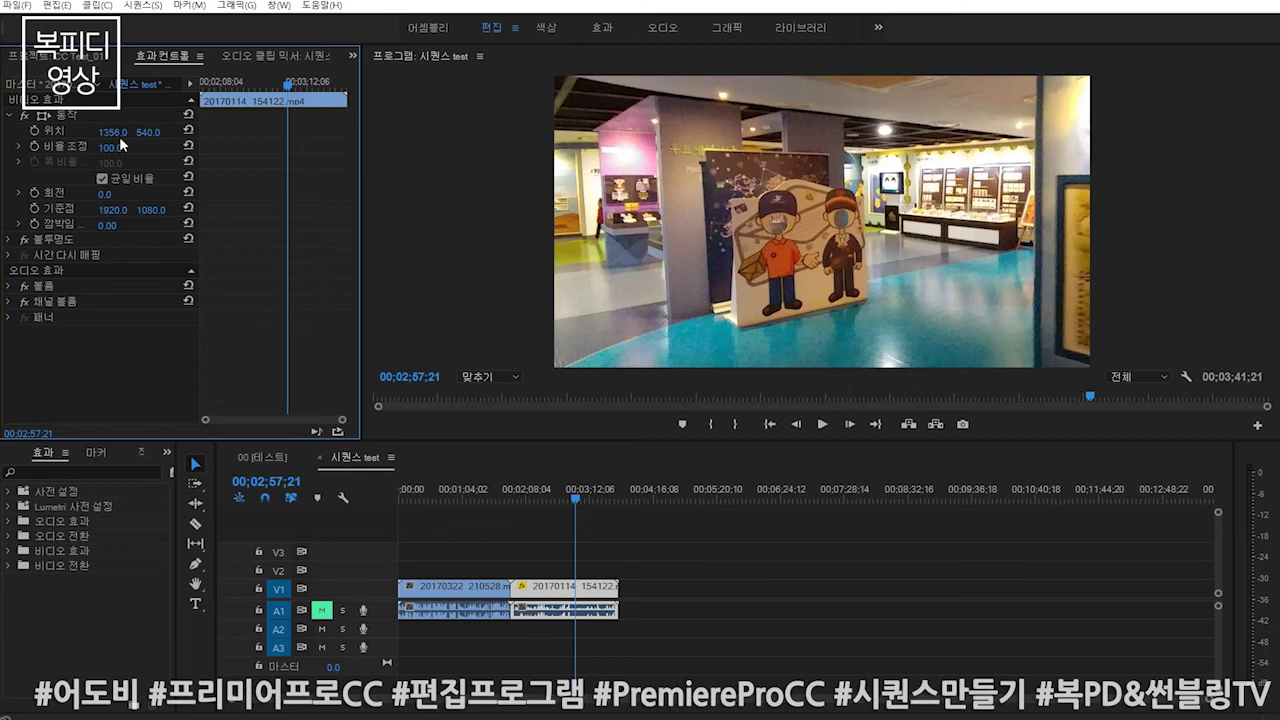
pyautogui.moveTo(119, 136)
pyautogui.mouseDown()
pyautogui.moveTo(100, 136)
pyautogui.moveTo(150, 132)
pyautogui.mouseUp()
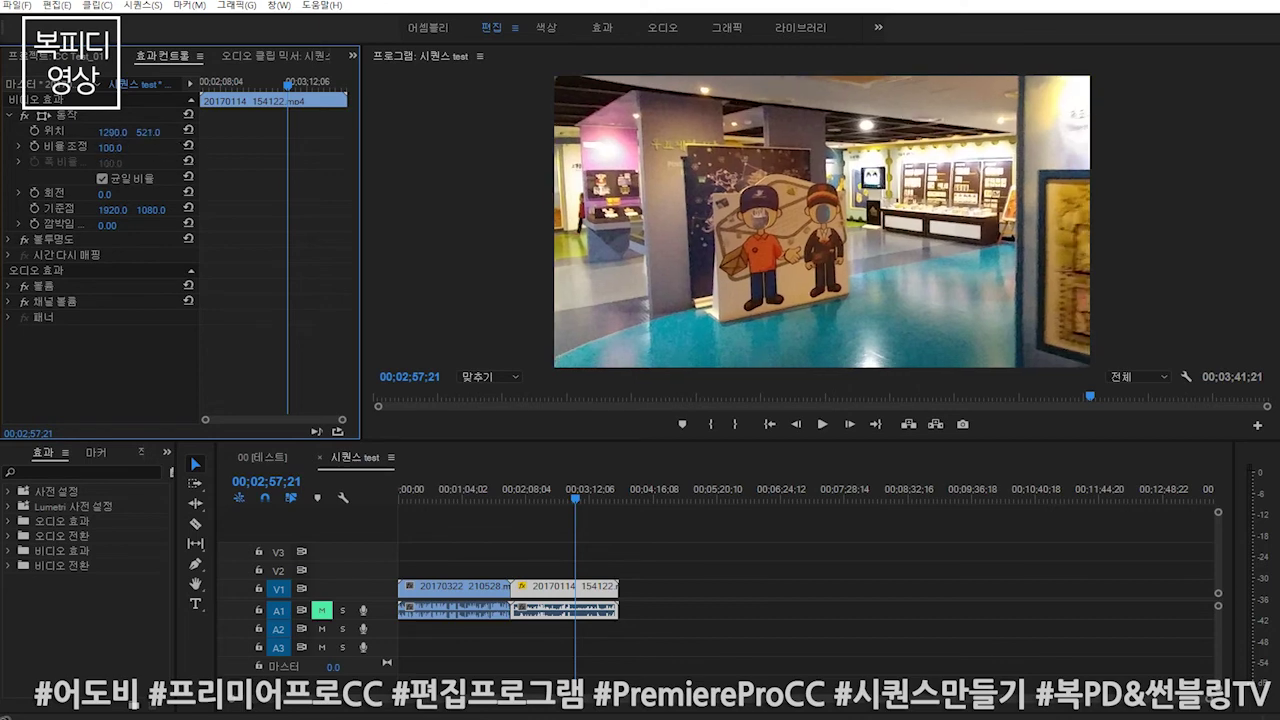
pyautogui.moveTo(117, 132); pyautogui.dragTo(114, 132)
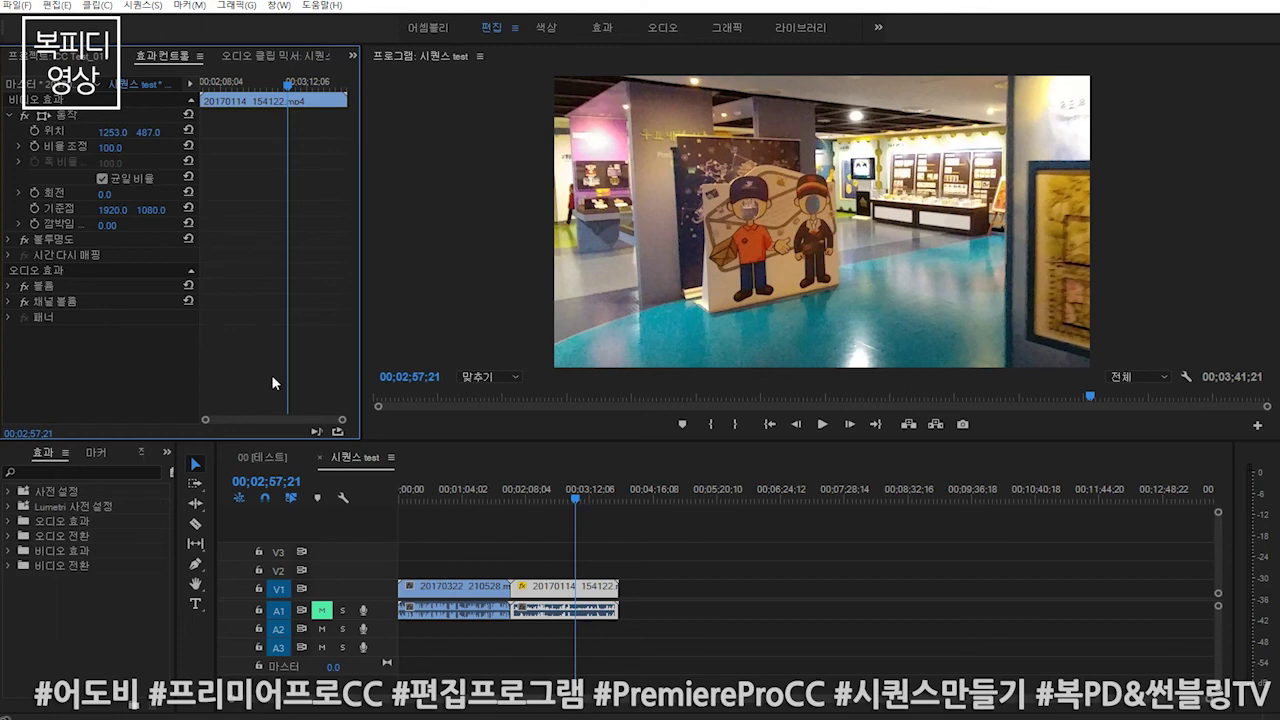
pyautogui.moveTo(604, 494)
pyautogui.mouseDown()
pyautogui.moveTo(526, 516)
pyautogui.moveTo(575, 519)
pyautogui.mouseUp()
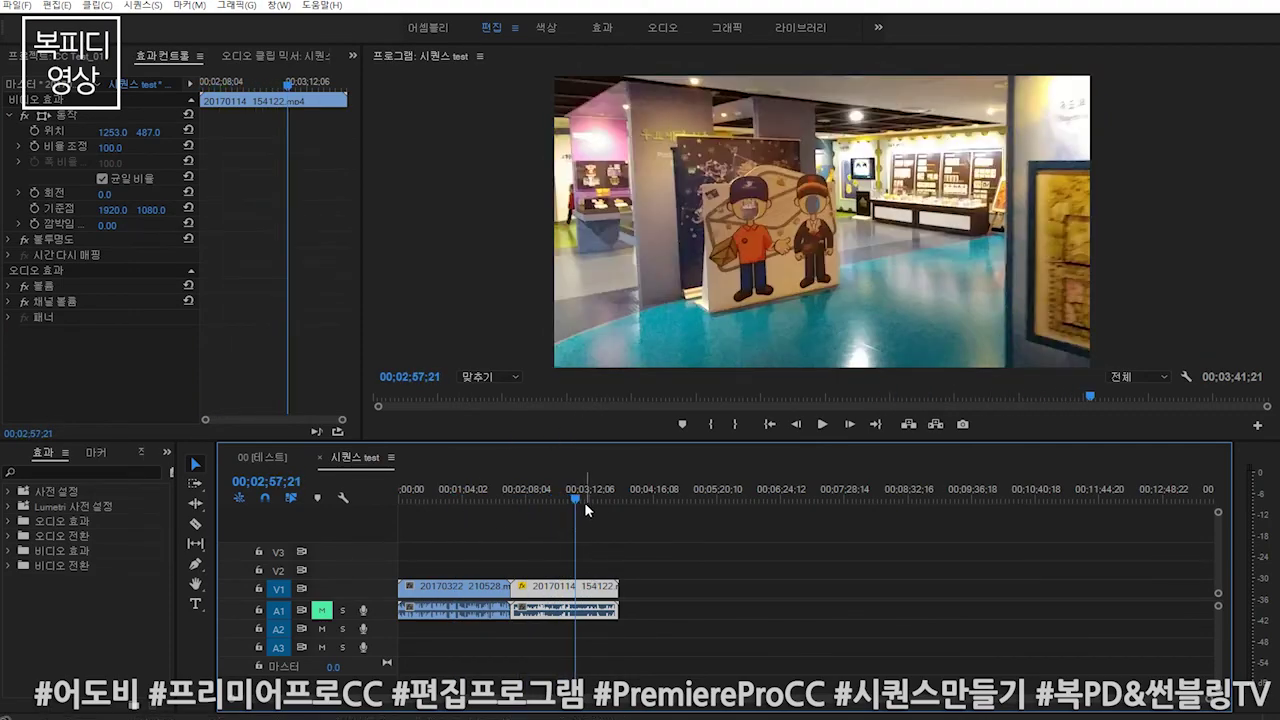
pyautogui.moveTo(587, 495)
pyautogui.mouseDown()
pyautogui.moveTo(519, 495)
pyautogui.moveTo(546, 518)
pyautogui.mouseUp()
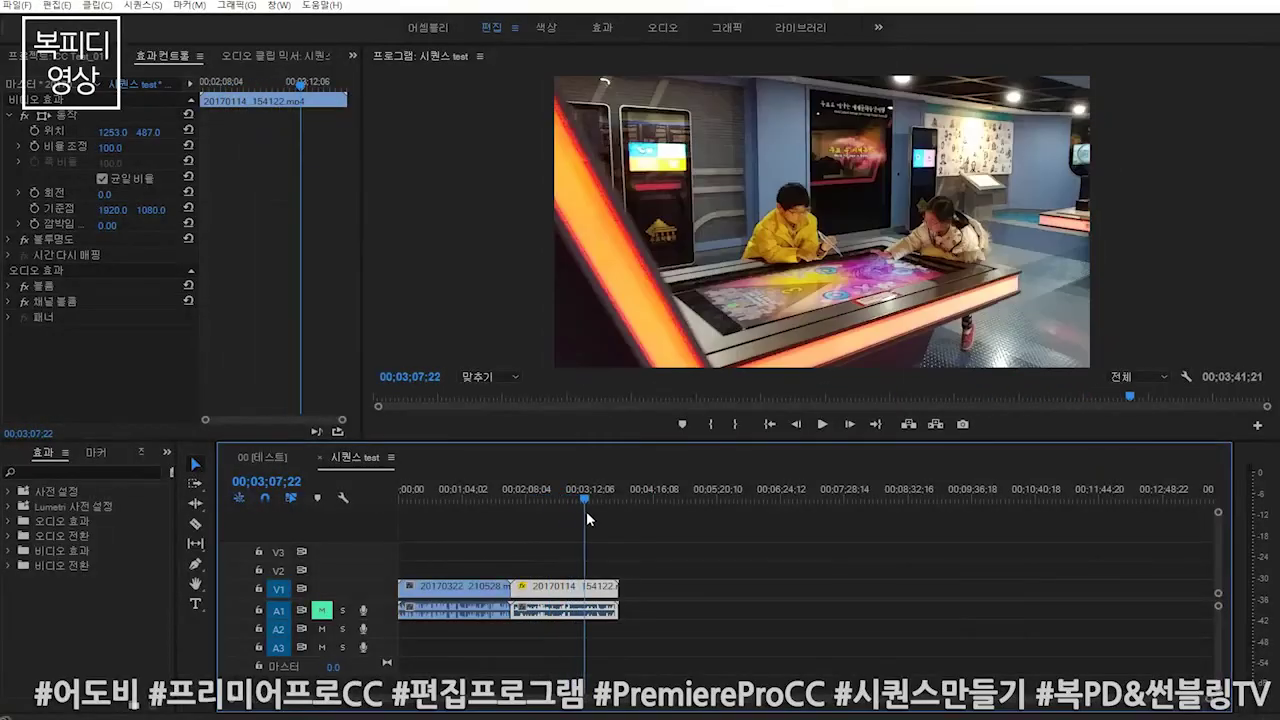
pyautogui.moveTo(546, 518)
pyautogui.mouseDown()
pyautogui.moveTo(534, 520)
pyautogui.moveTo(567, 524)
pyautogui.moveTo(459, 528)
pyautogui.moveTo(555, 538)
pyautogui.mouseUp()
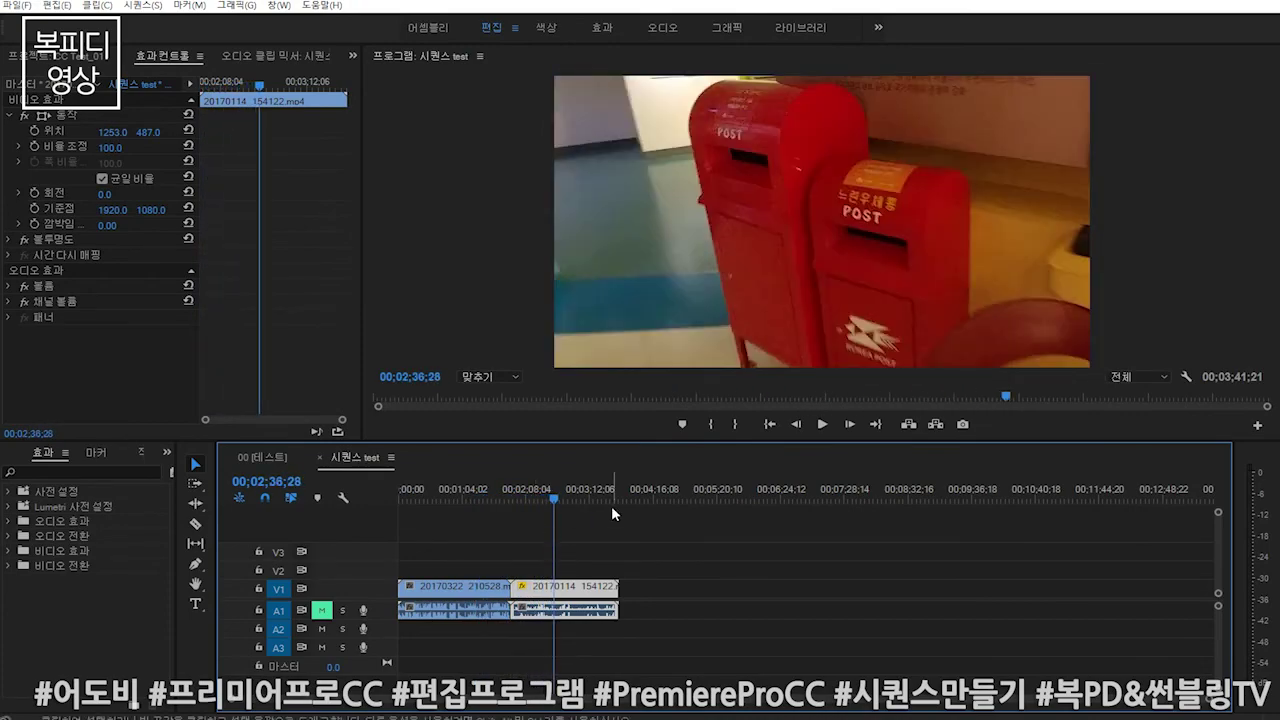